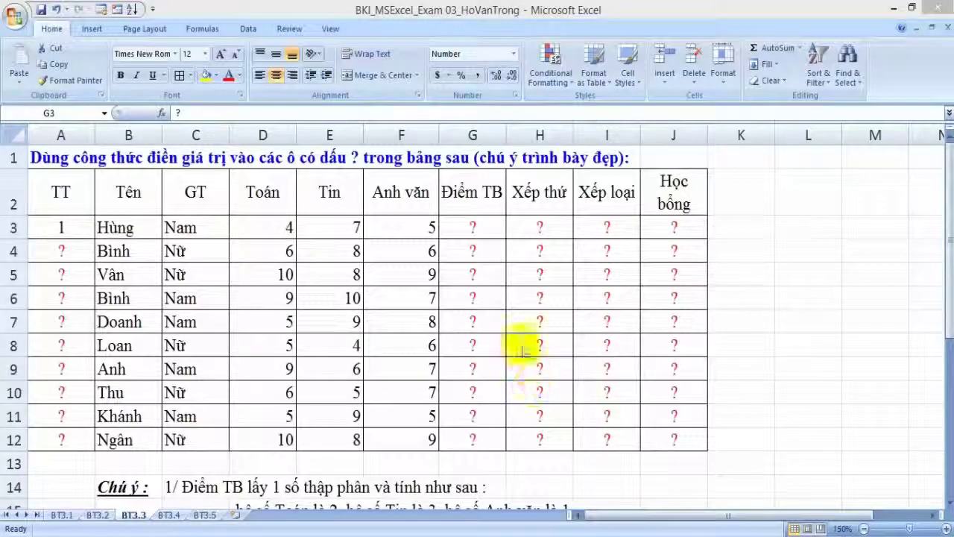
Enter the weighted average =(D3*2+E3*3+F3)/6 in G3 and fill it down to G12.
{"action": "left_click", "coordinate": [488, 226]}
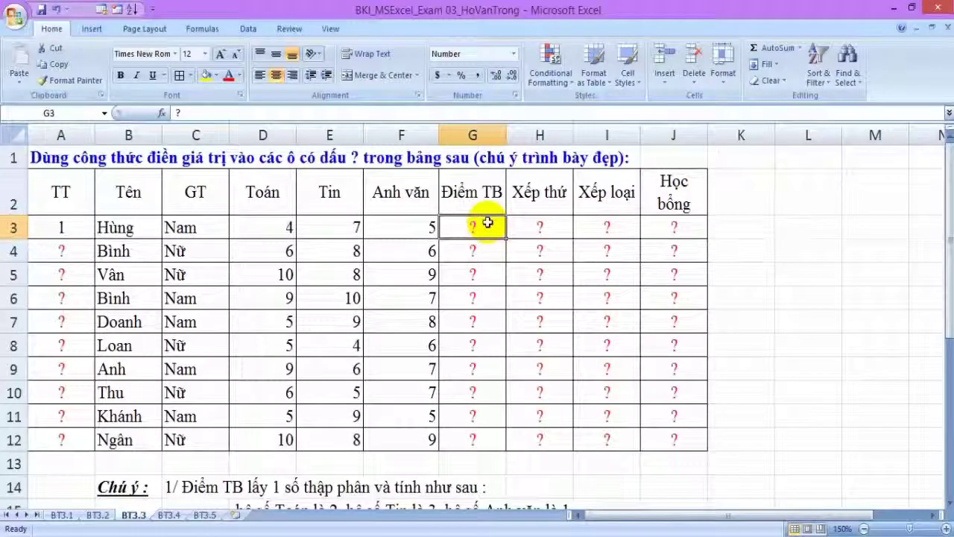
{"action": "scroll", "coordinate": [341, 460], "scroll_direction": "down", "scroll_amount": 1}
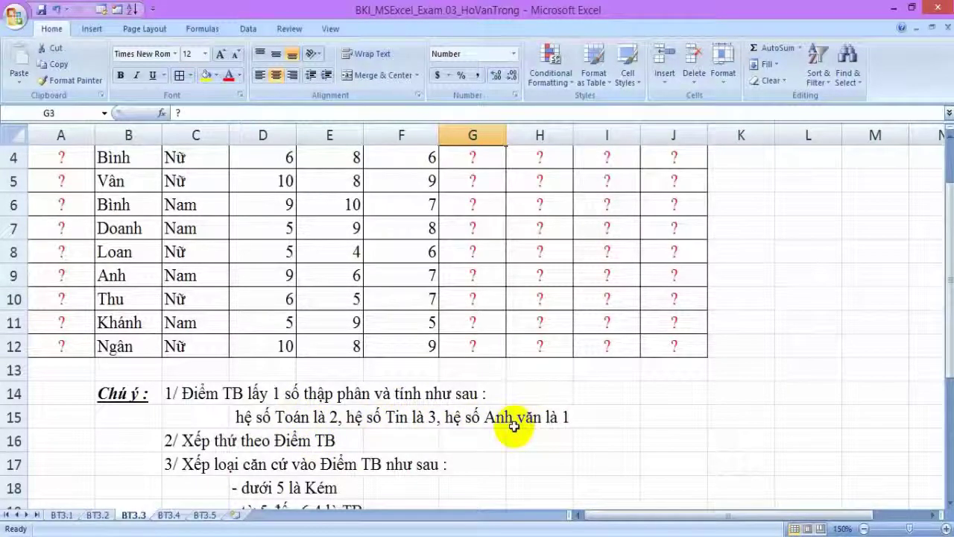
{"action": "scroll", "coordinate": [513, 425], "scroll_direction": "up", "scroll_amount": 1}
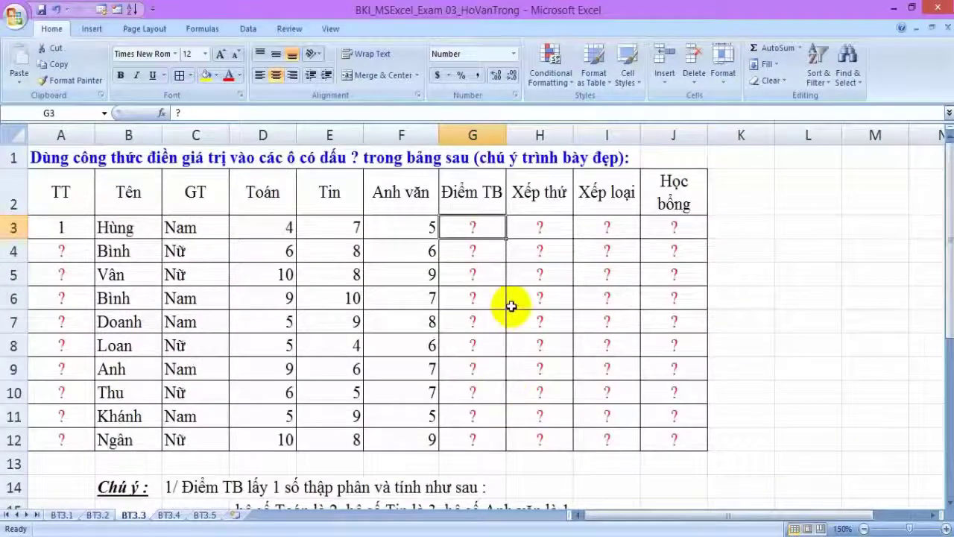
{"action": "type", "text": "="}
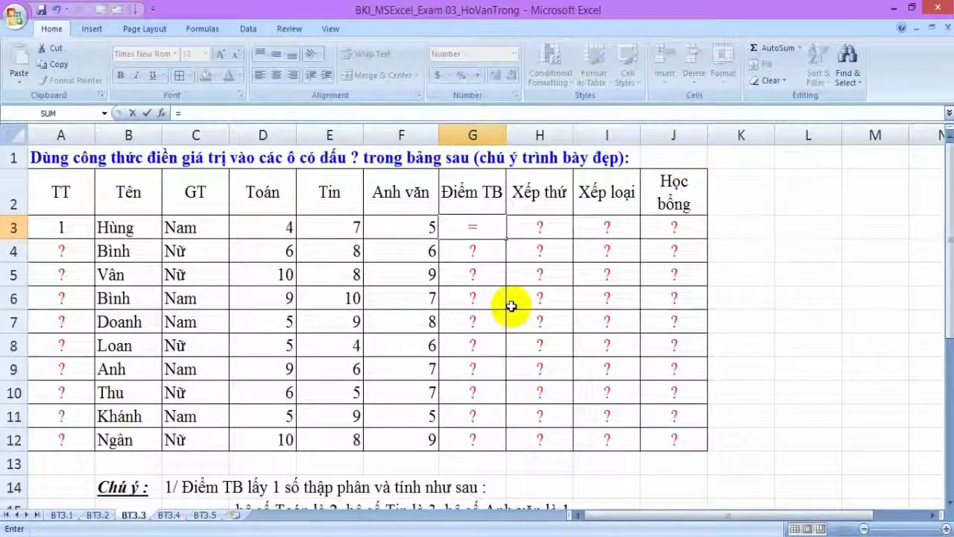
{"action": "type", "text": "("}
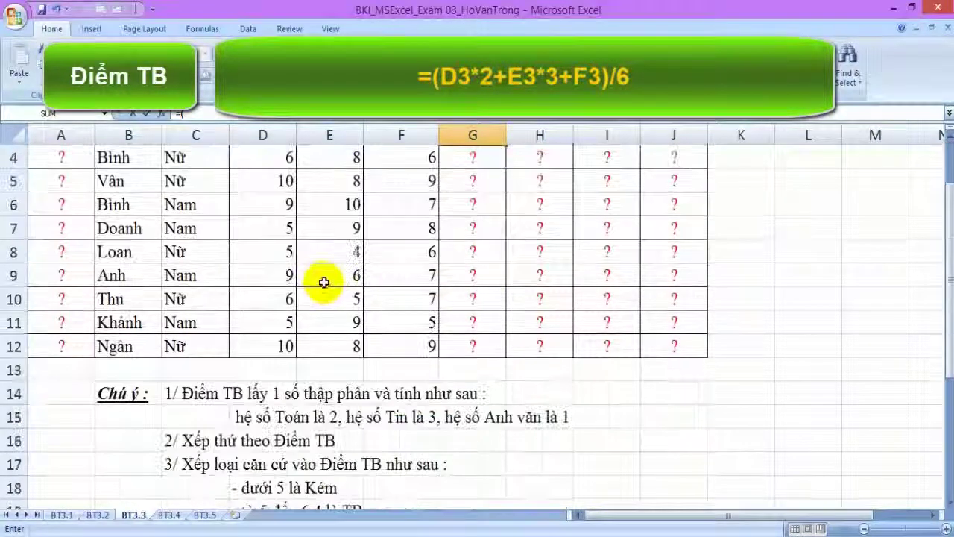
{"action": "scroll", "coordinate": [323, 282], "scroll_direction": "down", "scroll_amount": 1}
{"action": "scroll", "coordinate": [328, 290], "scroll_direction": "up", "scroll_amount": 1}
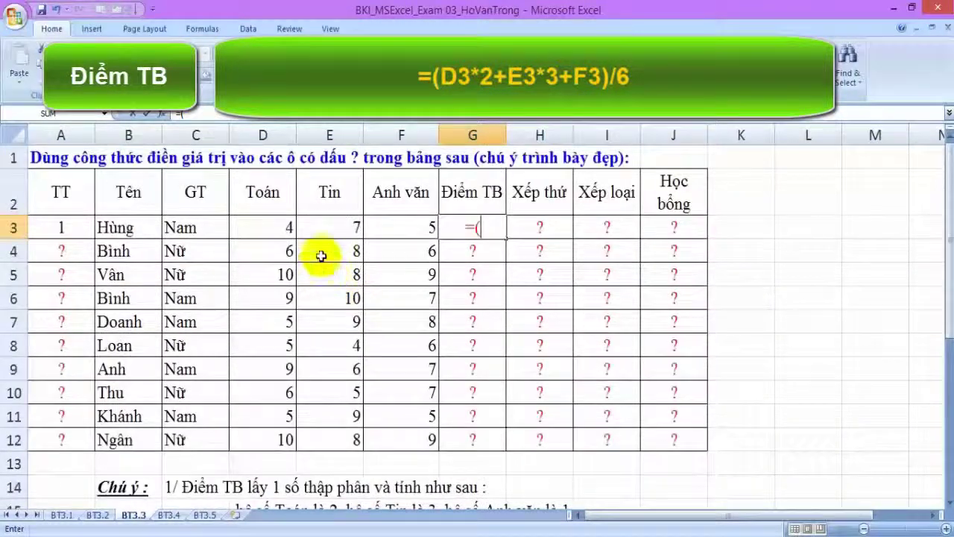
{"action": "left_click", "coordinate": [286, 229]}
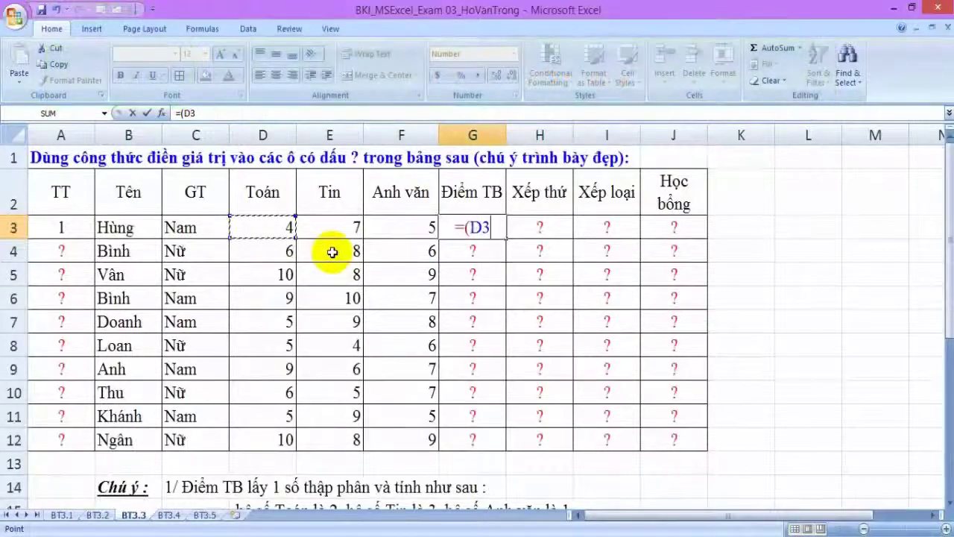
{"action": "type", "text": "*2+E3*3+F3)/6"}
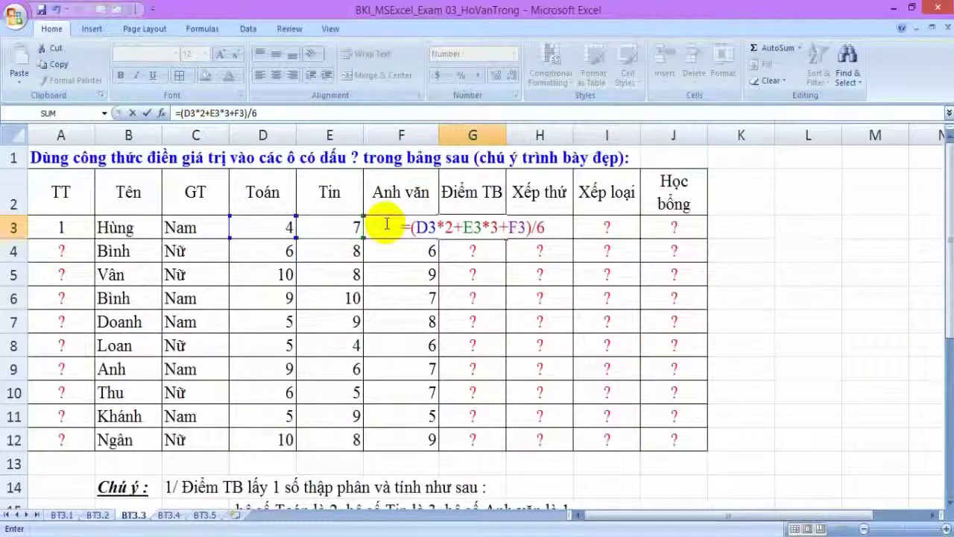
{"action": "key", "text": "Return"}
{"action": "left_click", "coordinate": [496, 236]}
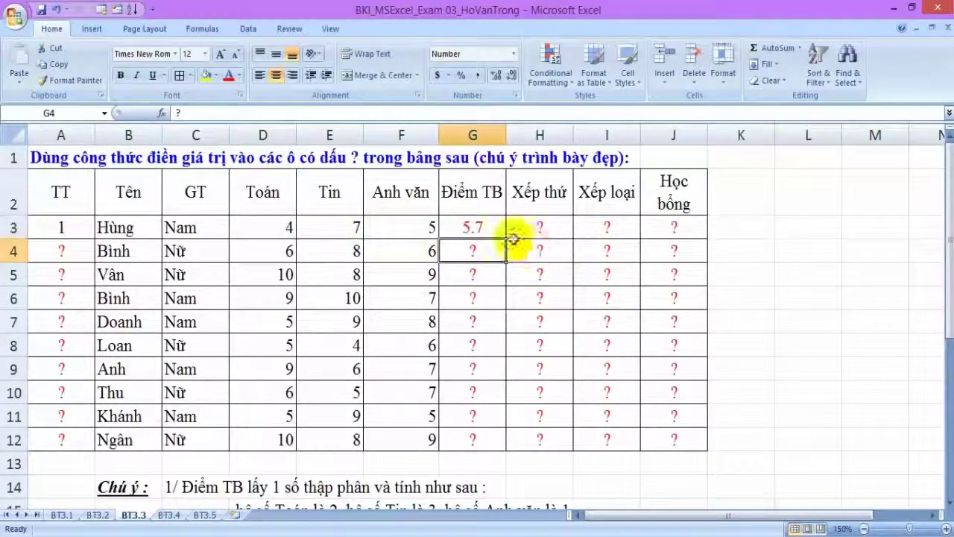
{"action": "left_click_drag", "start_coordinate": [506, 241], "coordinate": [492, 441]}
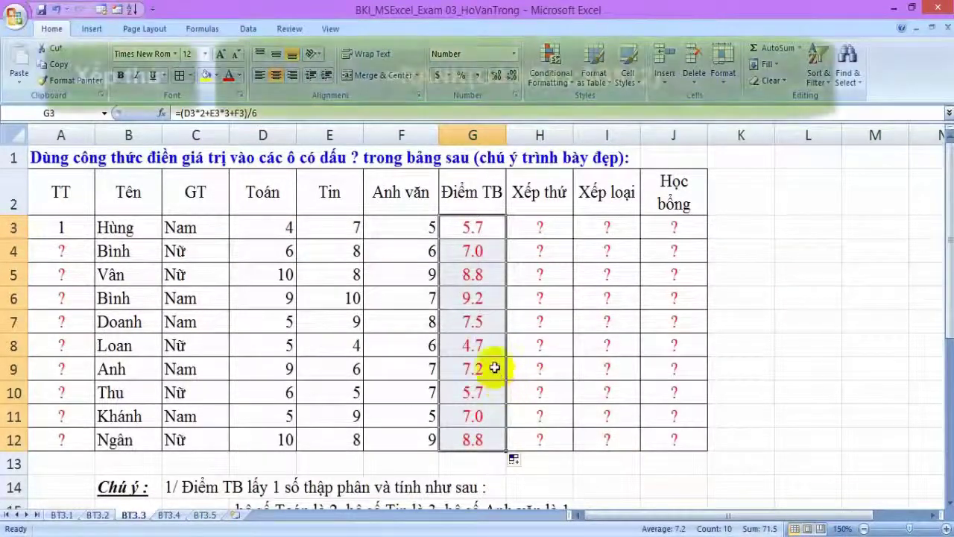
Enter =RANK(G3,$G$3:$G$12) in H3 and fill it down to H12.
{"action": "left_click", "coordinate": [548, 230]}
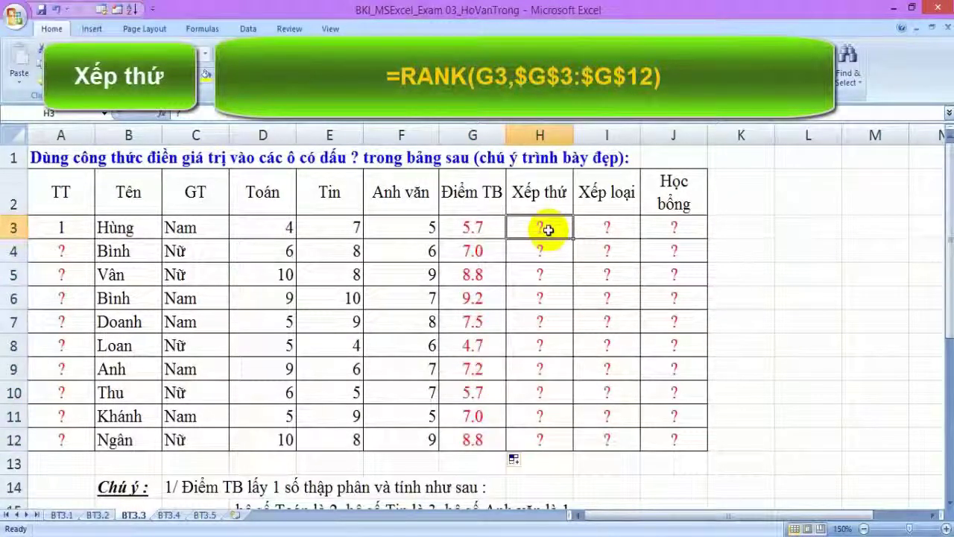
{"action": "type", "text": "=rank"}
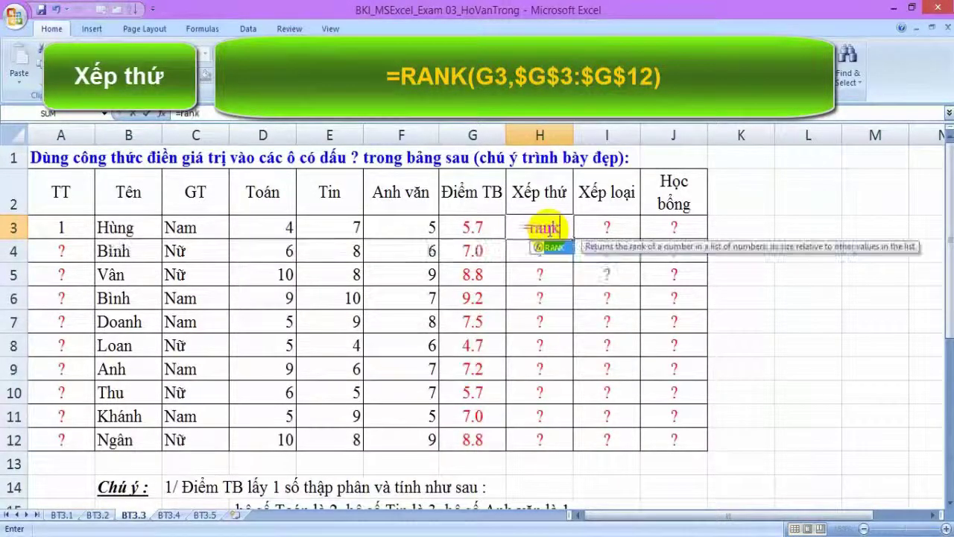
{"action": "key", "text": "Tab"}
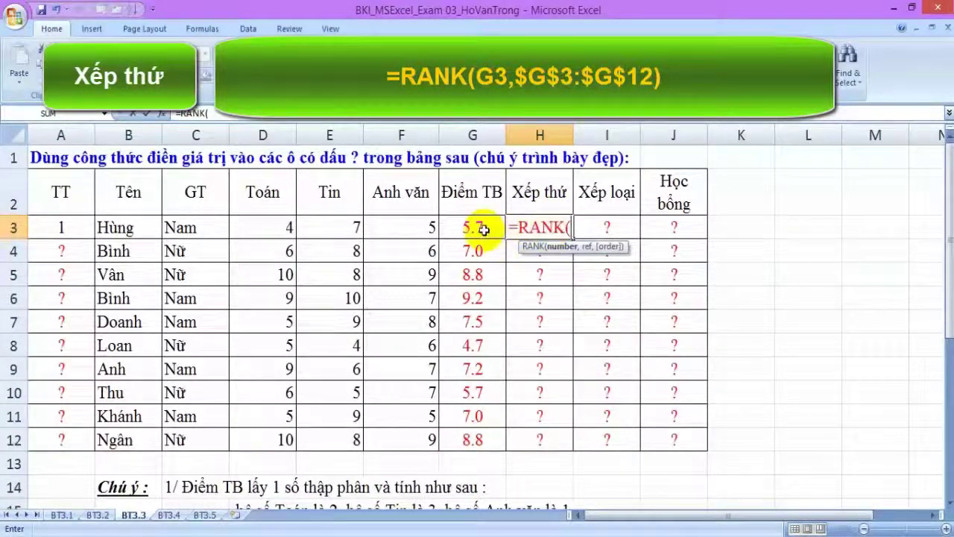
{"action": "left_click", "coordinate": [483, 229]}
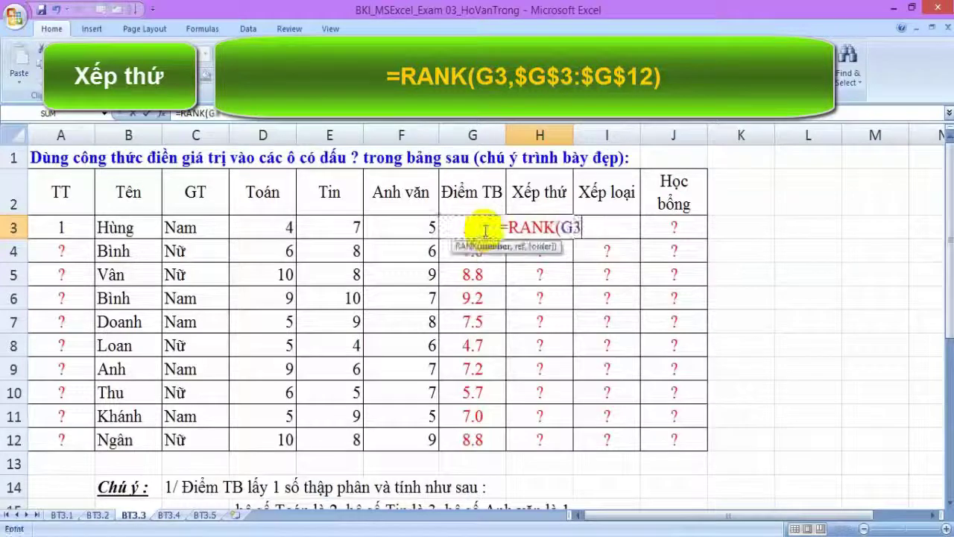
{"action": "type", "text": ","}
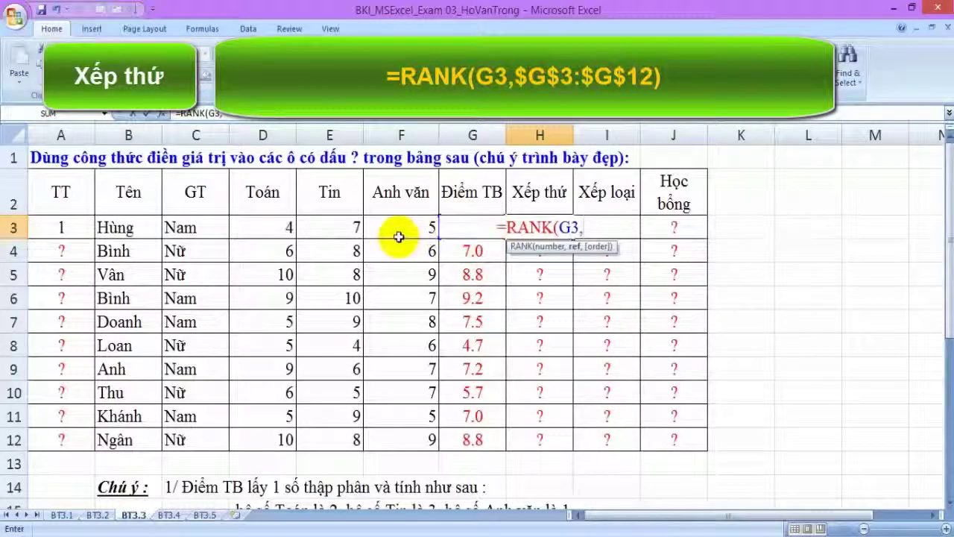
{"action": "key", "text": "Left"}
{"action": "key", "text": "shift+Down"}
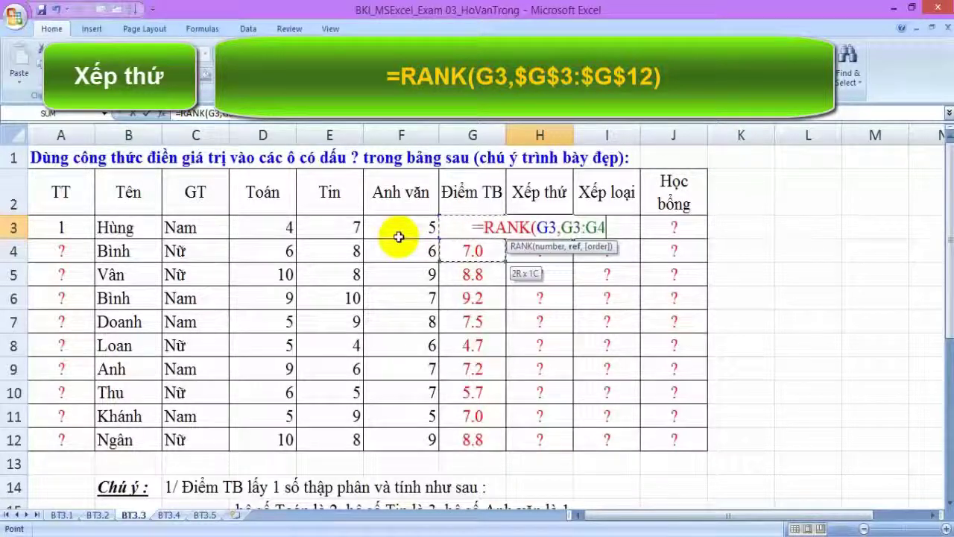
{"action": "key", "text": "shift+Down"}
{"action": "key", "text": "shift+Down"}
{"action": "key", "text": "shift+Down"}
{"action": "key", "text": "shift+Down"}
{"action": "key", "text": "shift+Down"}
{"action": "key", "text": "shift+Down"}
{"action": "key", "text": "shift+Down"}
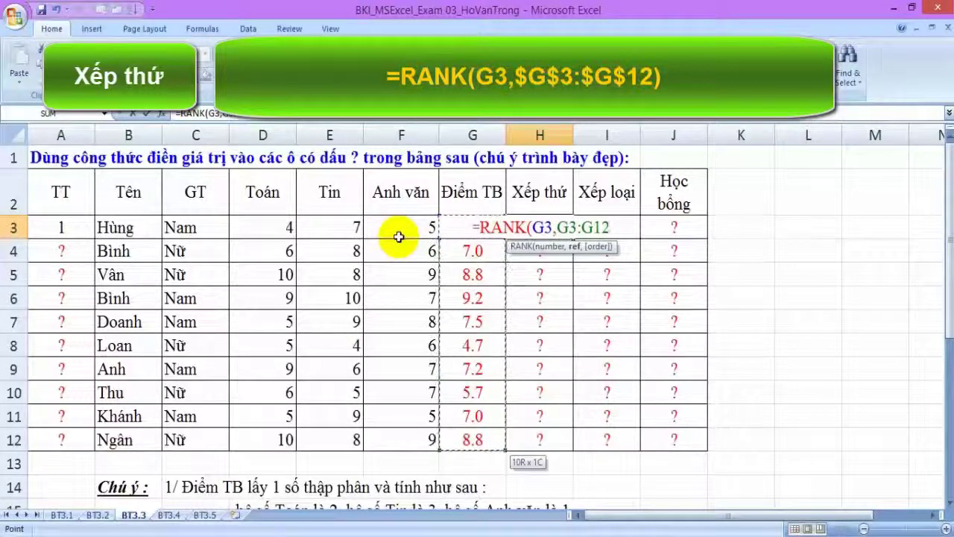
{"action": "key", "text": "F4"}
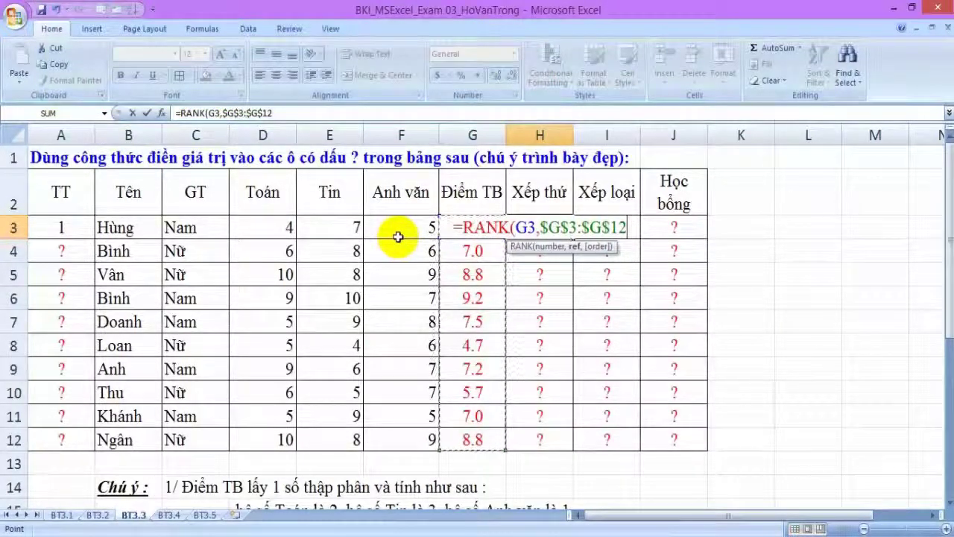
{"action": "type", "text": ")"}
{"action": "key", "text": "Return"}
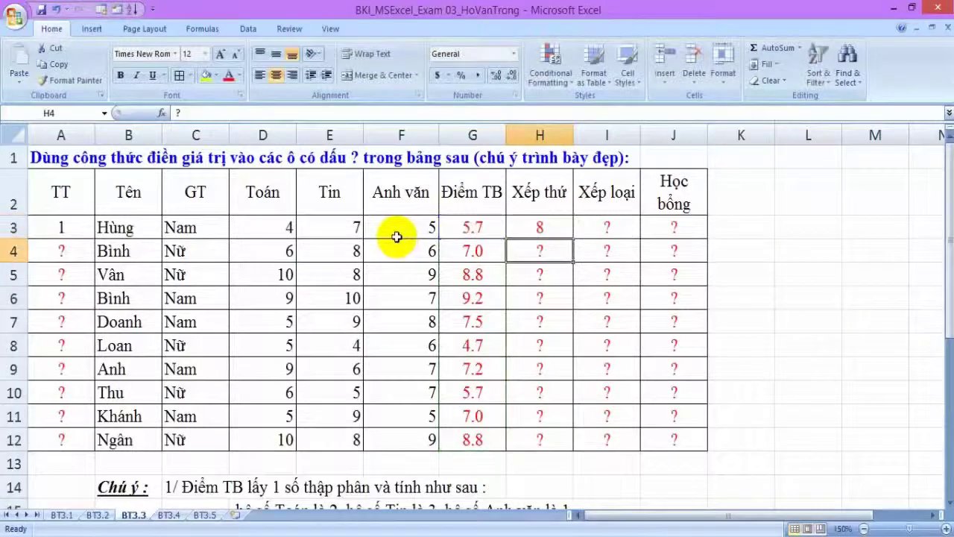
{"action": "left_click", "coordinate": [535, 229]}
{"action": "left_click_drag", "start_coordinate": [573, 239], "coordinate": [545, 445]}
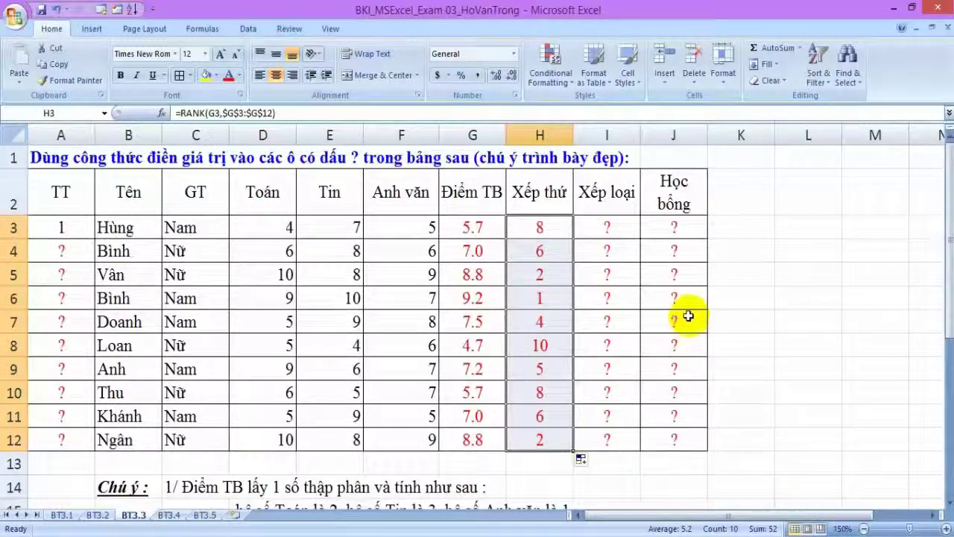
Select Xếp loại cell I3 and scroll back up to show the table from row 1.
{"action": "left_click", "coordinate": [625, 228]}
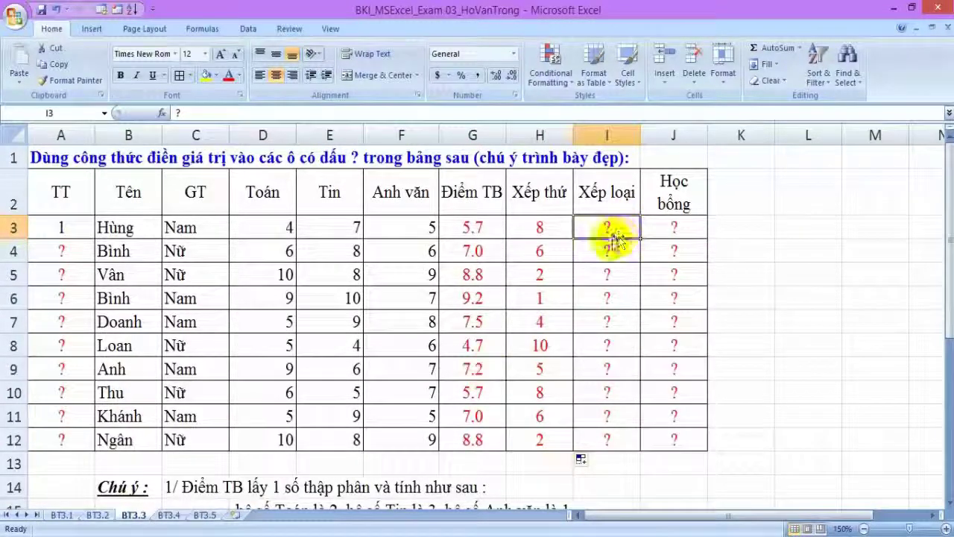
{"action": "scroll", "coordinate": [485, 323], "scroll_direction": "down", "scroll_amount": 1}
{"action": "scroll", "coordinate": [486, 329], "scroll_direction": "down", "scroll_amount": 1}
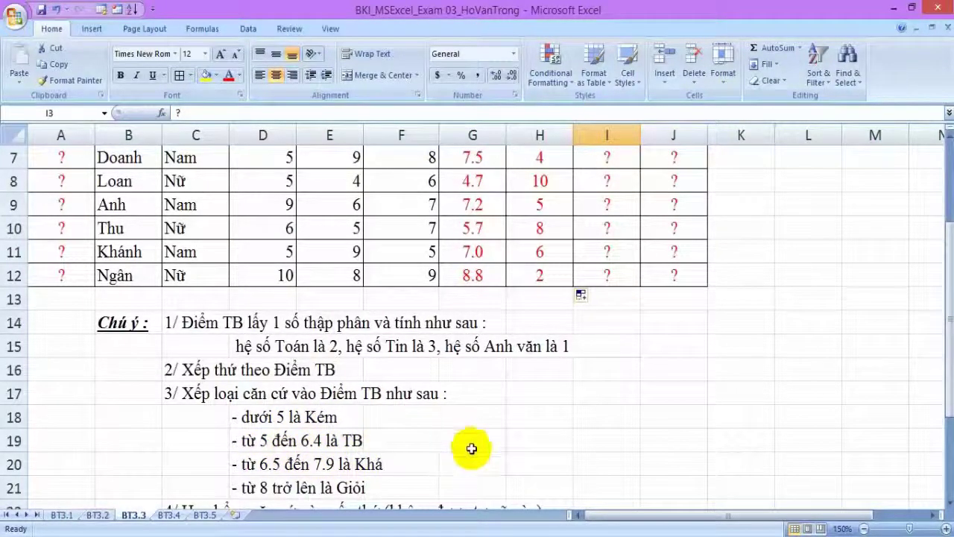
{"action": "scroll", "coordinate": [544, 428], "scroll_direction": "up", "scroll_amount": 2}
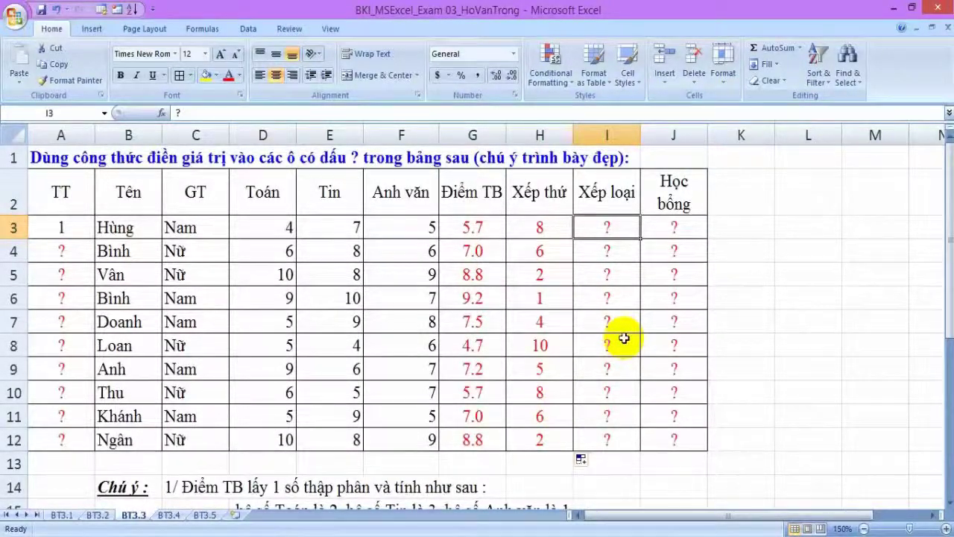
Enter the nested IF grading formula (Kém, TB, Khá, Giỏi) in I3 and fill it to I12.
{"action": "type", "text": "="}
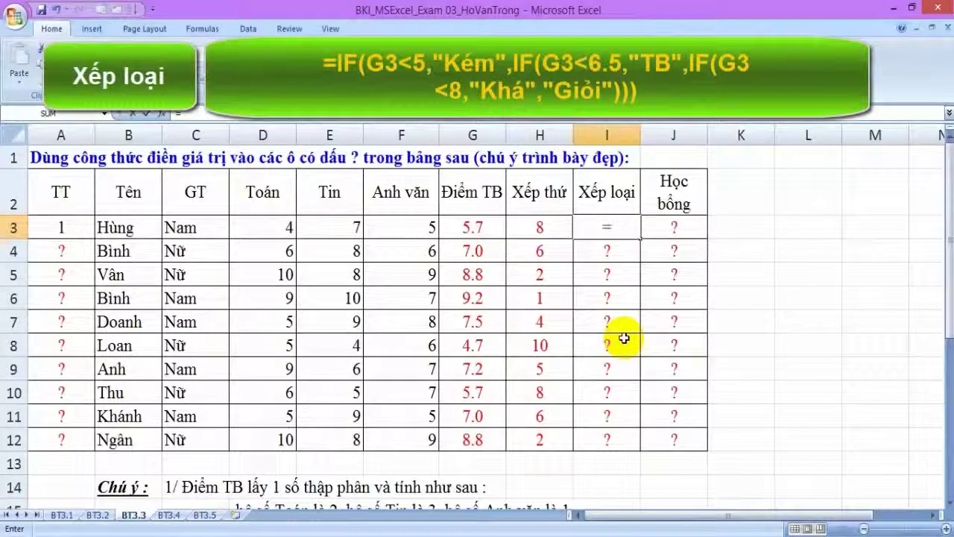
{"action": "type", "text": "if"}
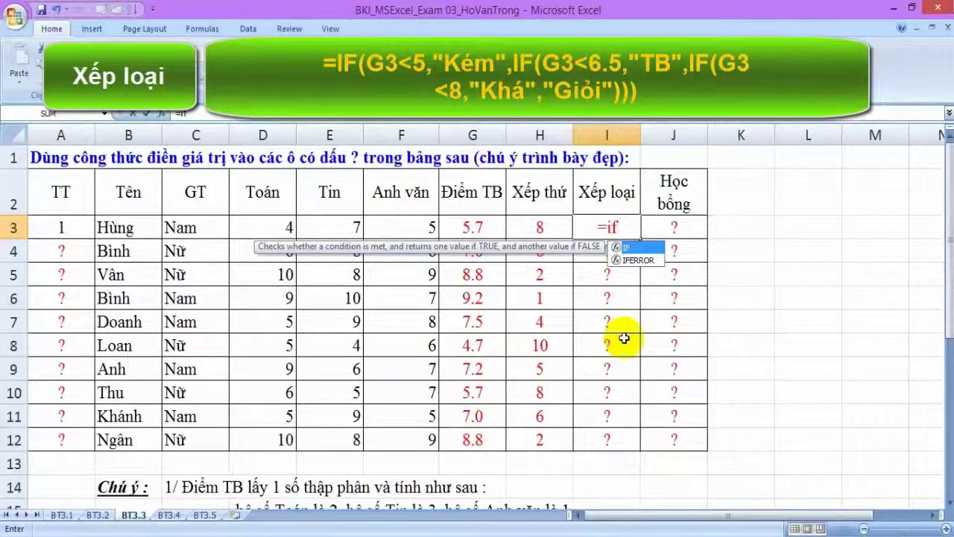
{"action": "key", "text": "Tab"}
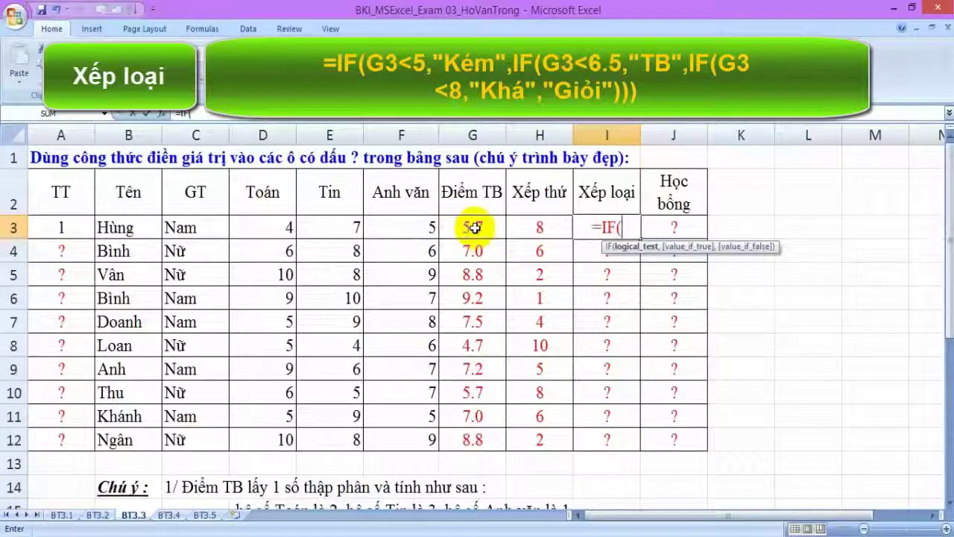
{"action": "left_click", "coordinate": [474, 228]}
{"action": "type", "text": "<"}
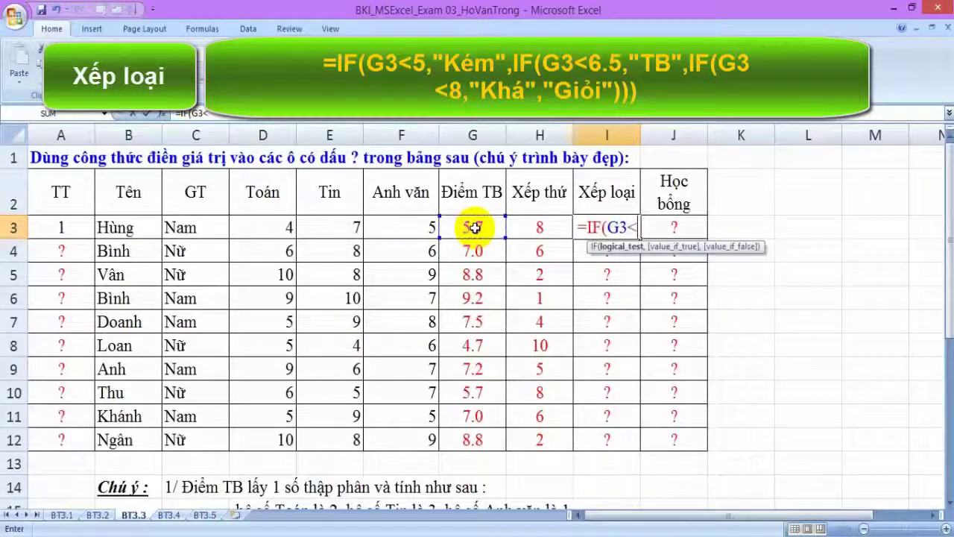
{"action": "type", "text": "5"}
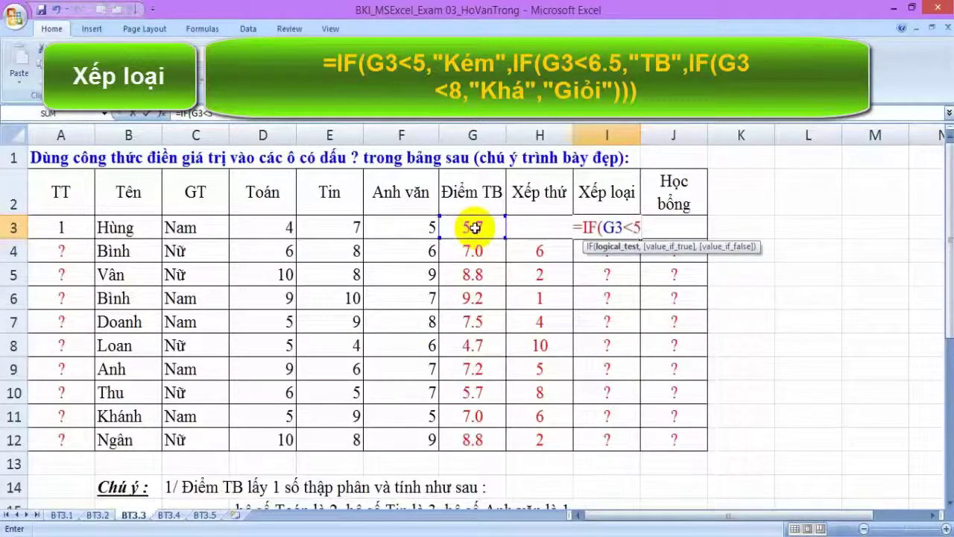
{"action": "type", "text": ","}
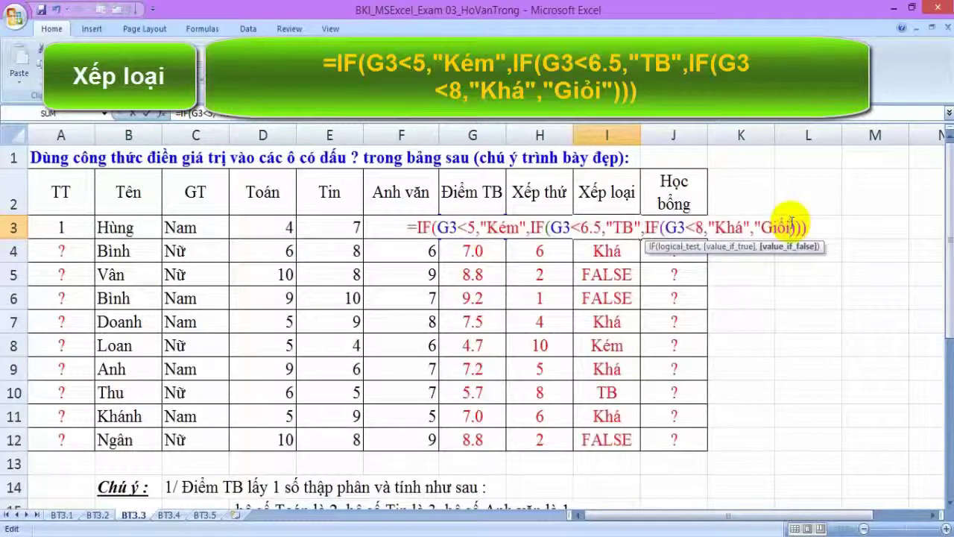
{"action": "type", "text": "\""}
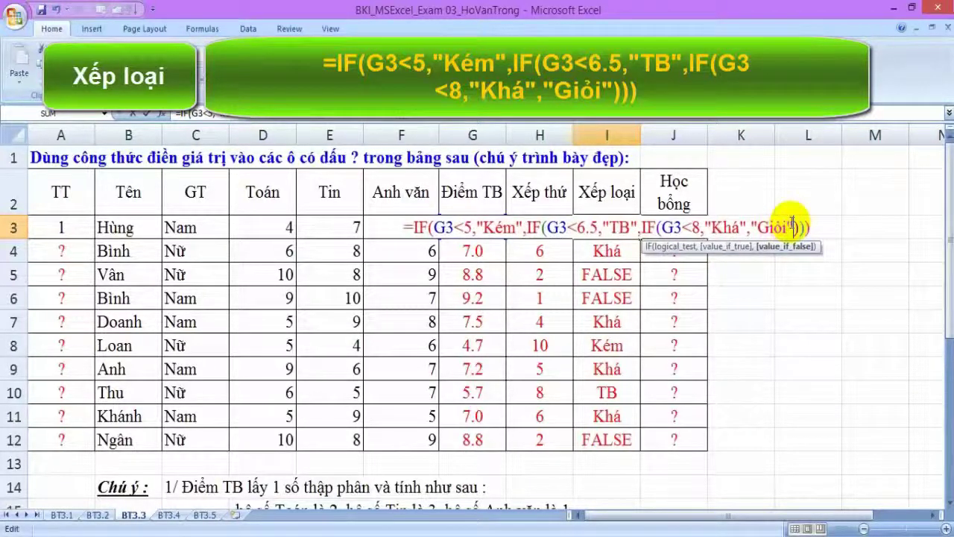
{"action": "key", "text": "Return"}
{"action": "key", "text": "Return"}
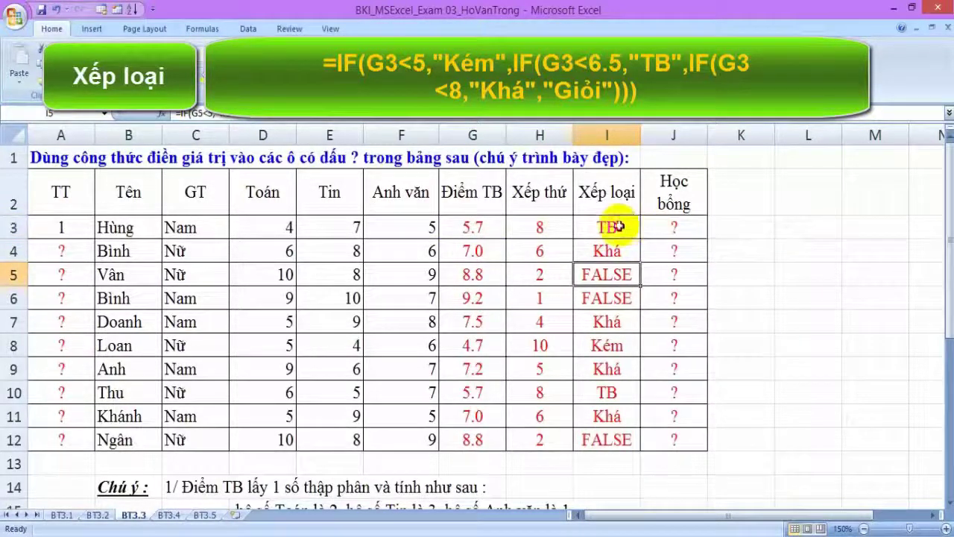
{"action": "left_click", "coordinate": [615, 224]}
{"action": "left_click_drag", "start_coordinate": [641, 240], "coordinate": [620, 442]}
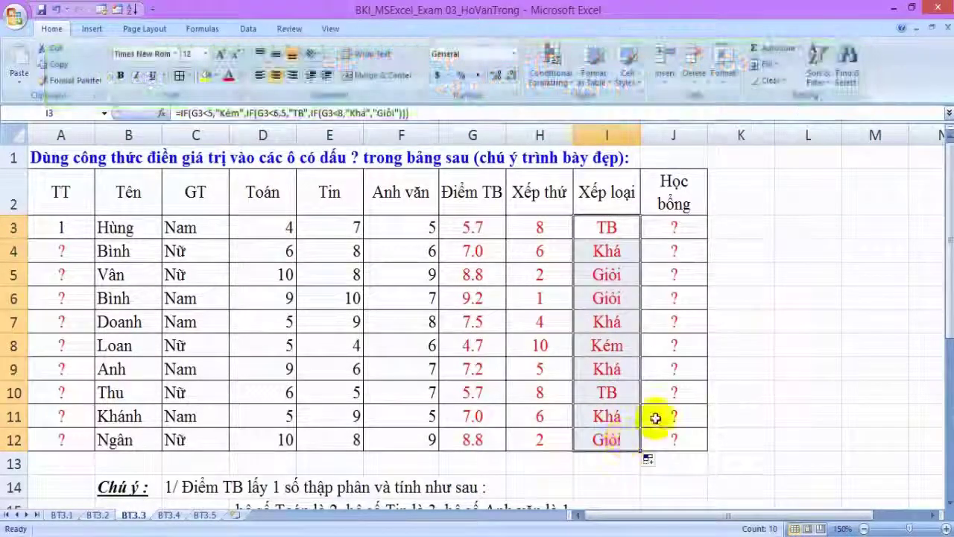
Check the copied Xếp loại formulas in I6 and I12, then select J3.
{"action": "left_click", "coordinate": [611, 274]}
{"action": "left_click", "coordinate": [618, 299]}
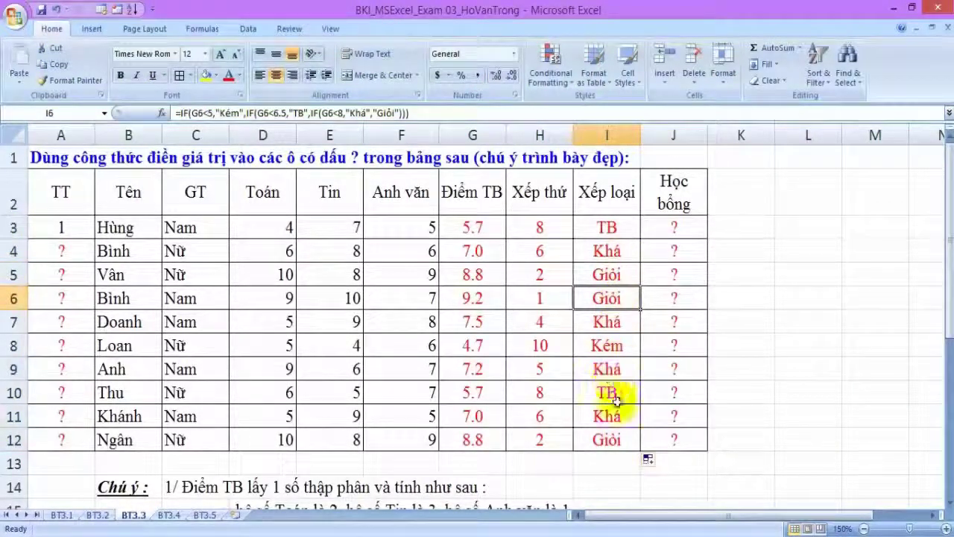
{"action": "left_click", "coordinate": [630, 437]}
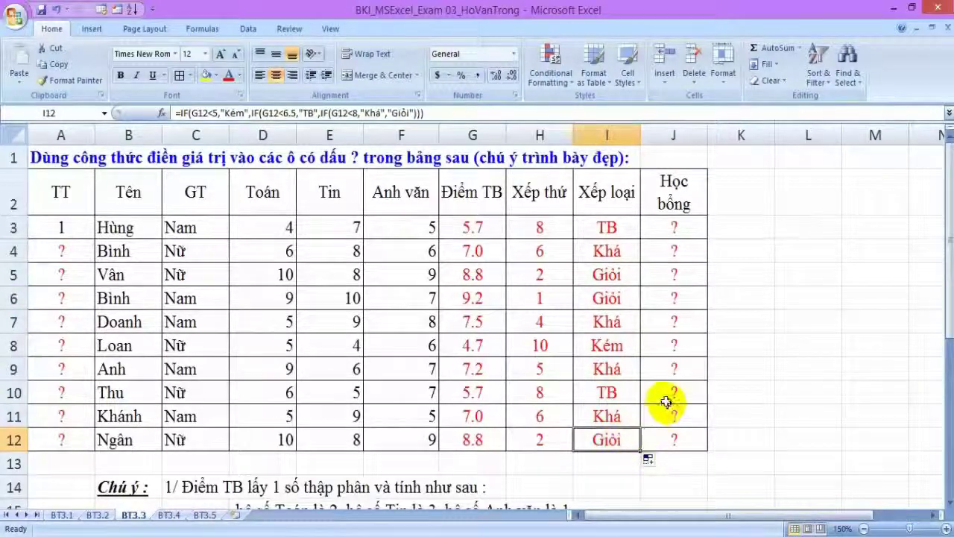
{"action": "left_click", "coordinate": [678, 229]}
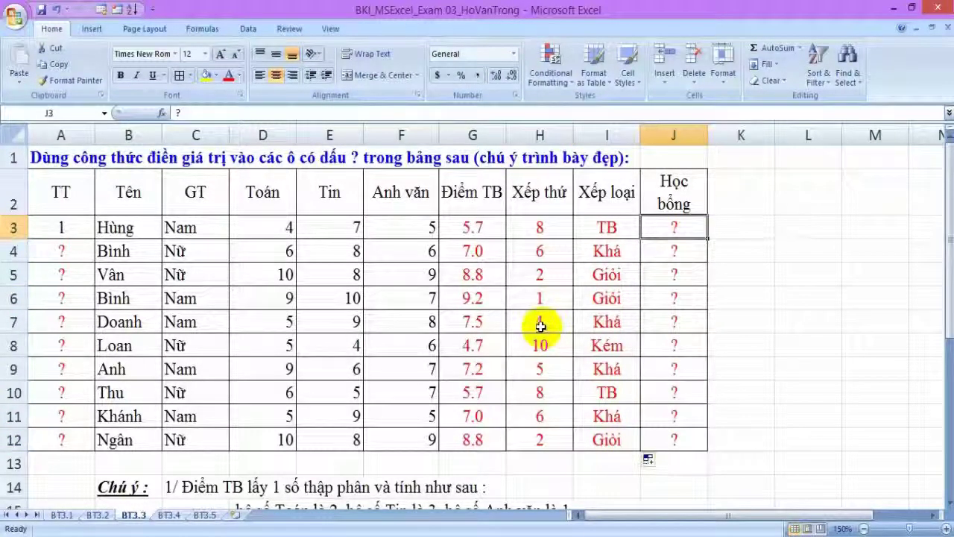
{"action": "scroll", "coordinate": [541, 323], "scroll_direction": "down", "scroll_amount": 3}
{"action": "scroll", "coordinate": [541, 324], "scroll_direction": "down", "scroll_amount": 2}
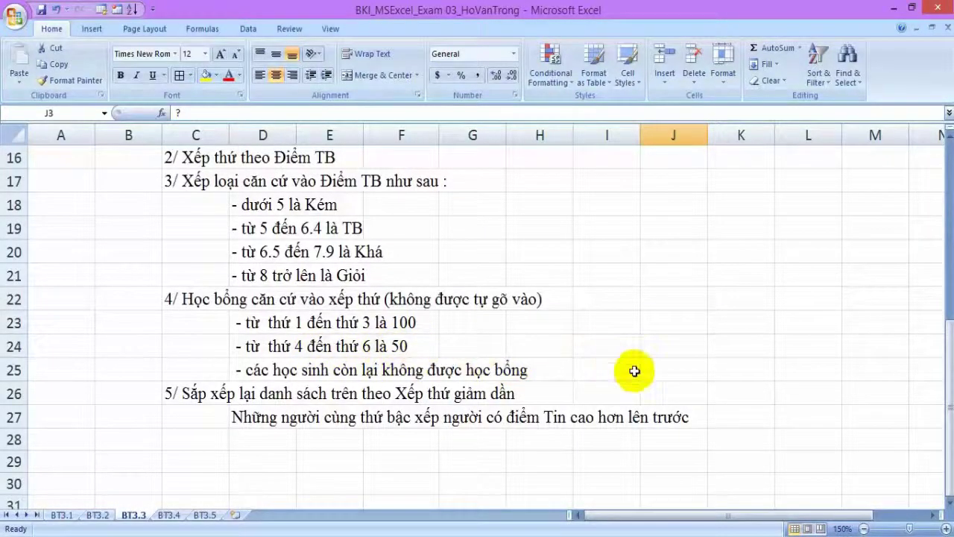
{"action": "scroll", "coordinate": [632, 371], "scroll_direction": "up", "scroll_amount": 4}
{"action": "scroll", "coordinate": [634, 370], "scroll_direction": "up", "scroll_amount": 1}
Enter =IF(H3<=3,100,IF(H3<=6,50,0)) in J3 and fill it down to J12.
{"action": "type", "text": "="}
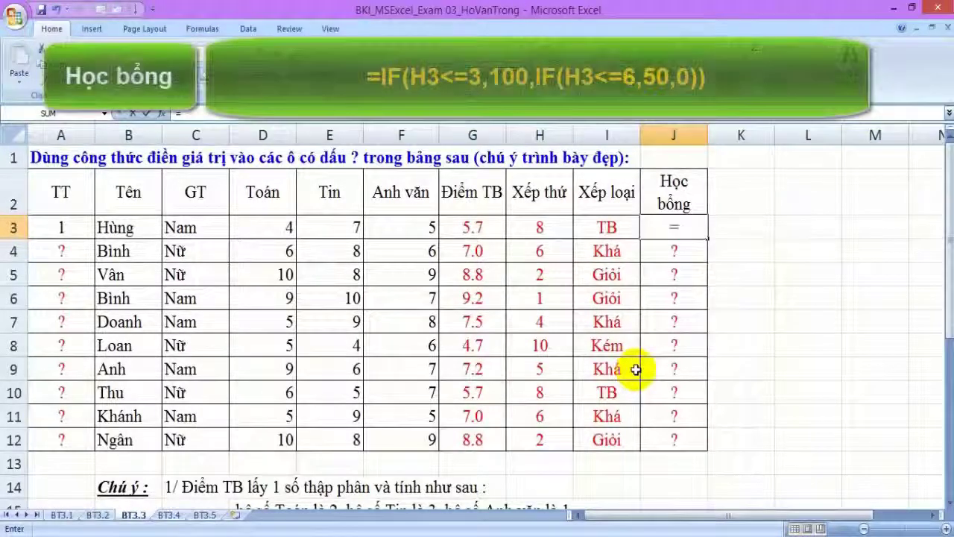
{"action": "type", "text": "if"}
{"action": "key", "text": "Tab"}
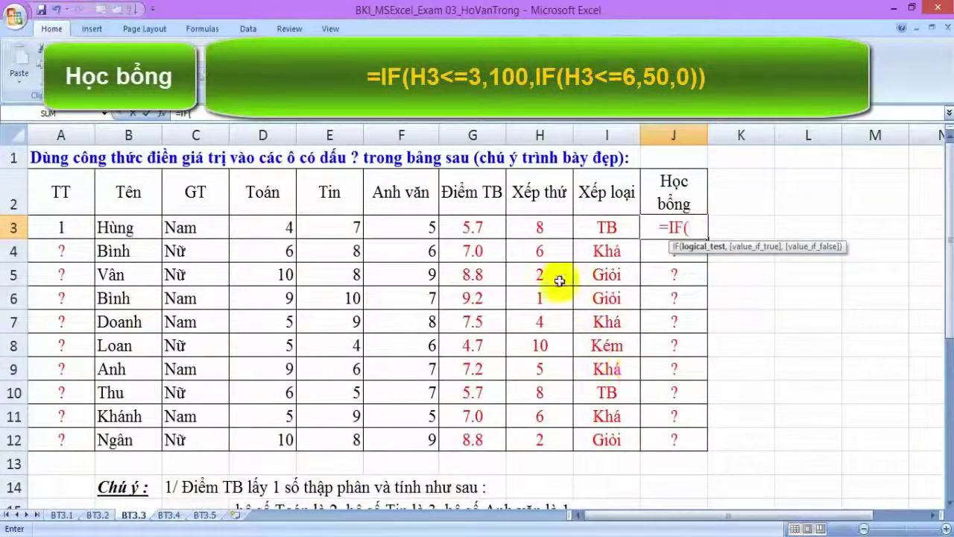
{"action": "left_click", "coordinate": [540, 226]}
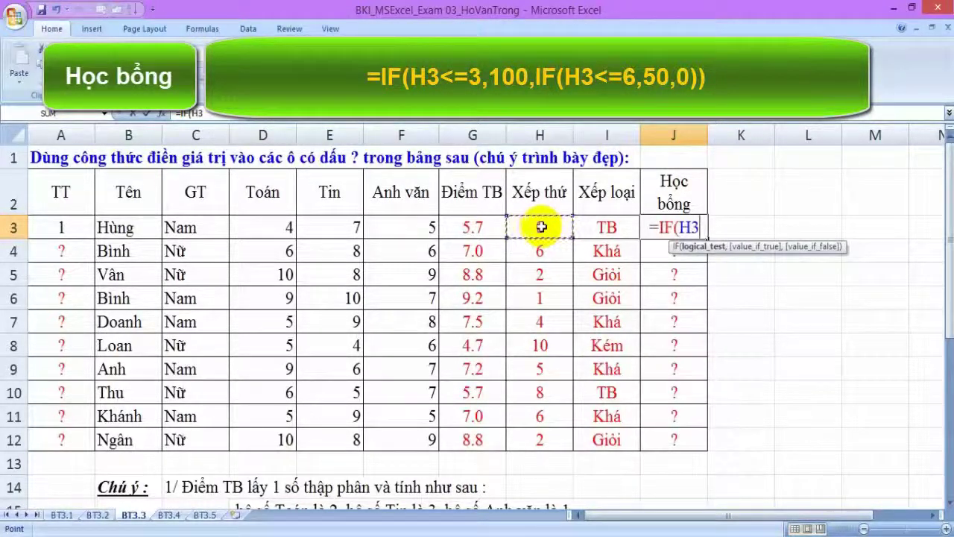
{"action": "type", "text": "<=3"}
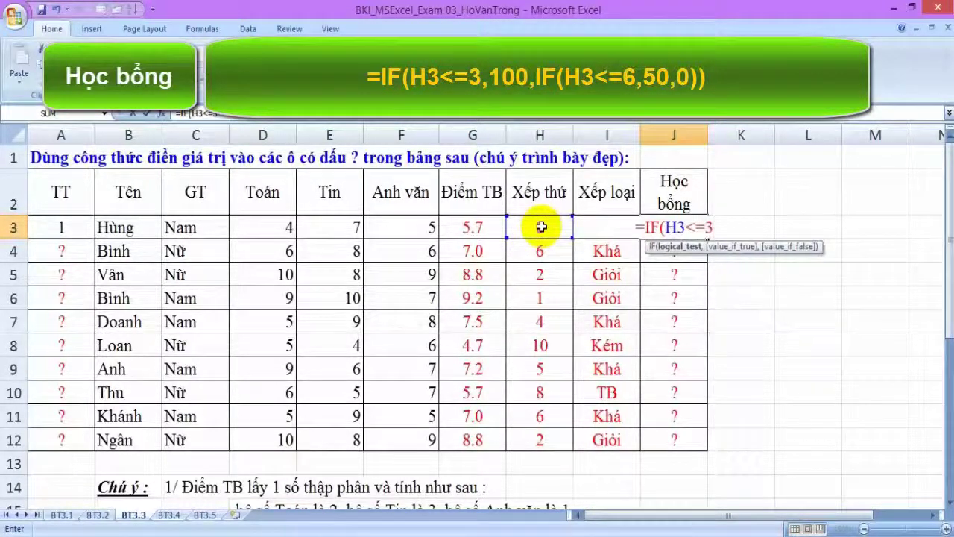
{"action": "type", "text": ",100"}
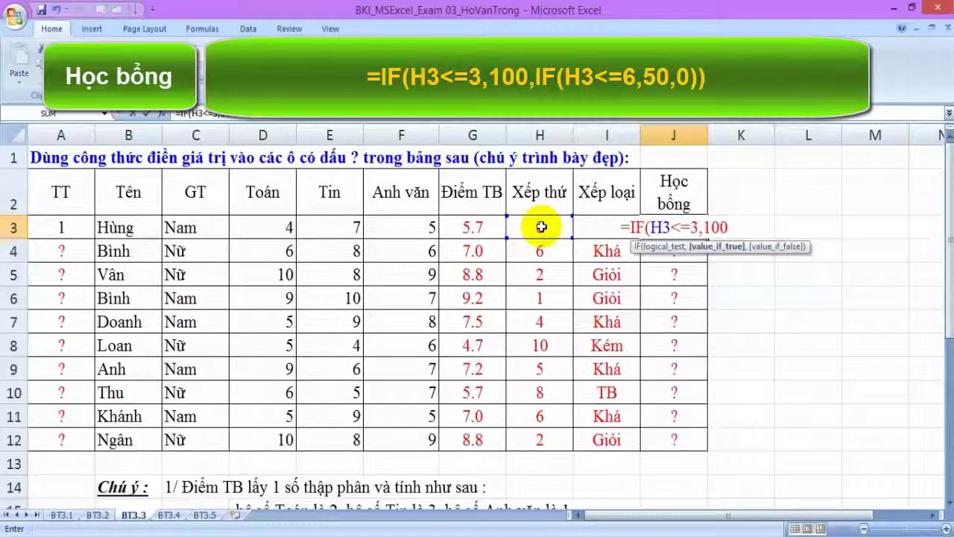
{"action": "type", "text": ",IF(H3<=6,50,0)"}
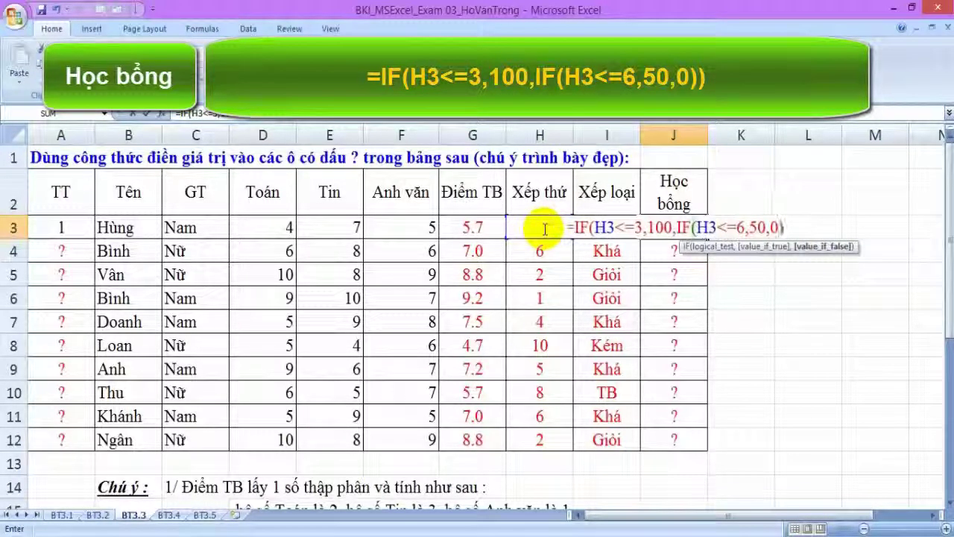
{"action": "type", "text": ")"}
{"action": "key", "text": "ctrl+Return"}
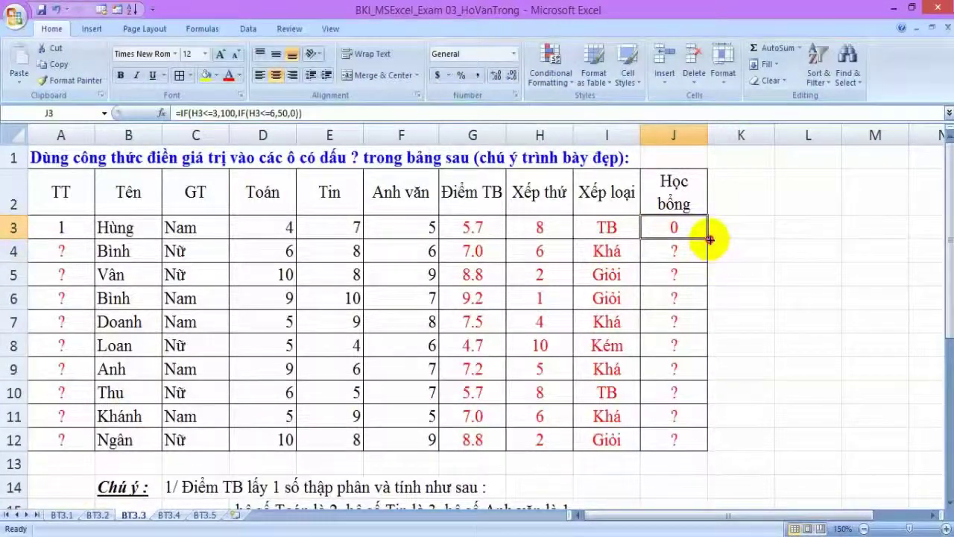
{"action": "left_click_drag", "start_coordinate": [708, 239], "coordinate": [673, 442]}
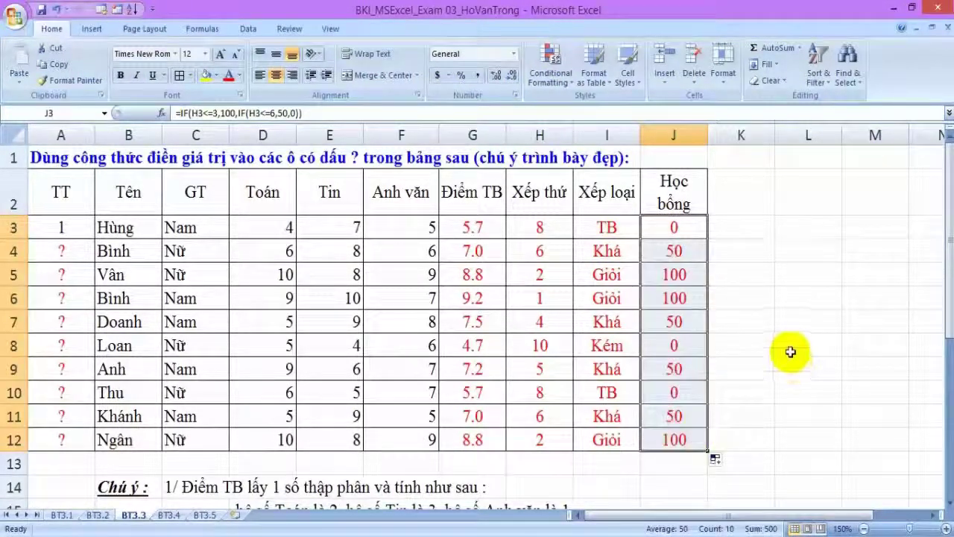
{"action": "left_click", "coordinate": [687, 330]}
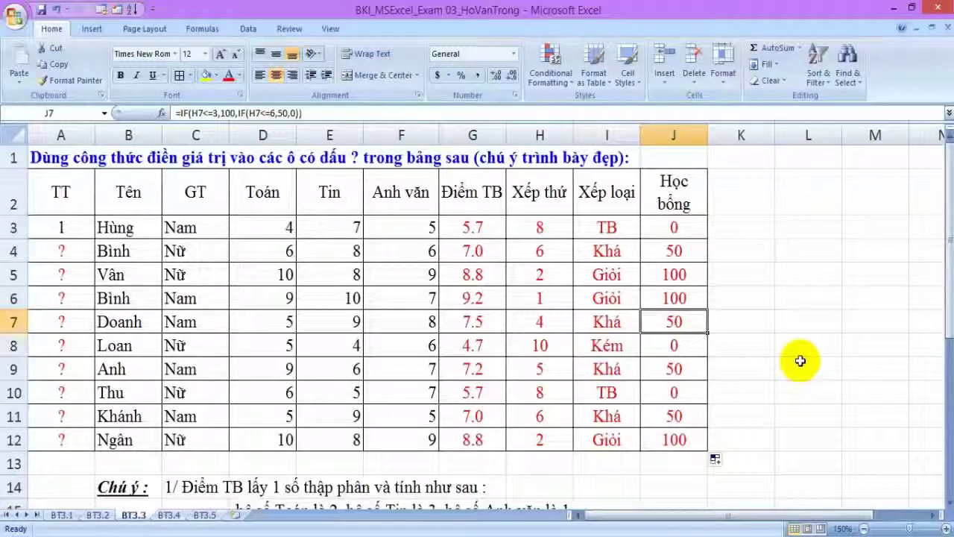
{"action": "left_click", "coordinate": [537, 295]}
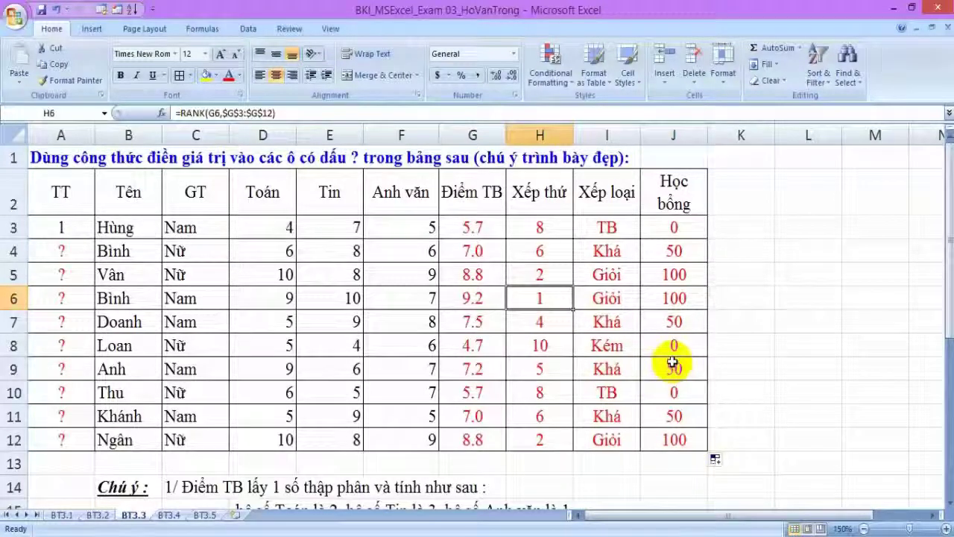
{"action": "scroll", "coordinate": [671, 358], "scroll_direction": "down", "scroll_amount": 2}
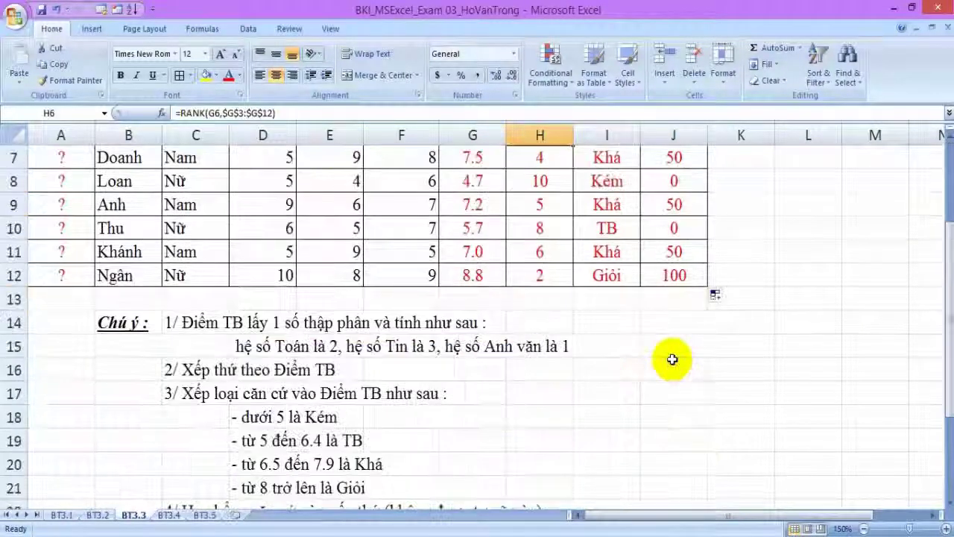
{"action": "scroll", "coordinate": [671, 357], "scroll_direction": "down", "scroll_amount": 1}
{"action": "scroll", "coordinate": [670, 358], "scroll_direction": "down", "scroll_amount": 1}
{"action": "scroll", "coordinate": [671, 358], "scroll_direction": "down", "scroll_amount": 1}
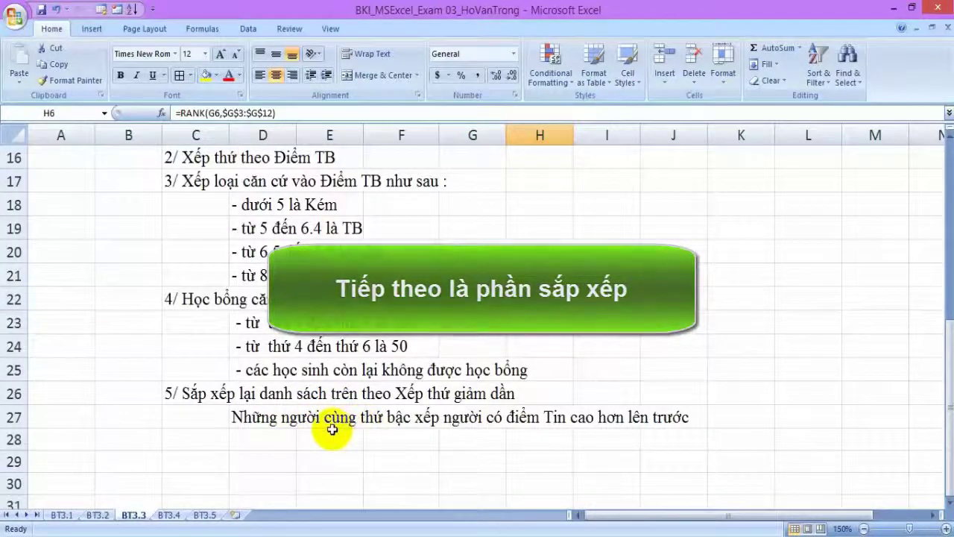
{"action": "scroll", "coordinate": [332, 429], "scroll_direction": "up", "scroll_amount": 1}
{"action": "scroll", "coordinate": [332, 429], "scroll_direction": "up", "scroll_amount": 4}
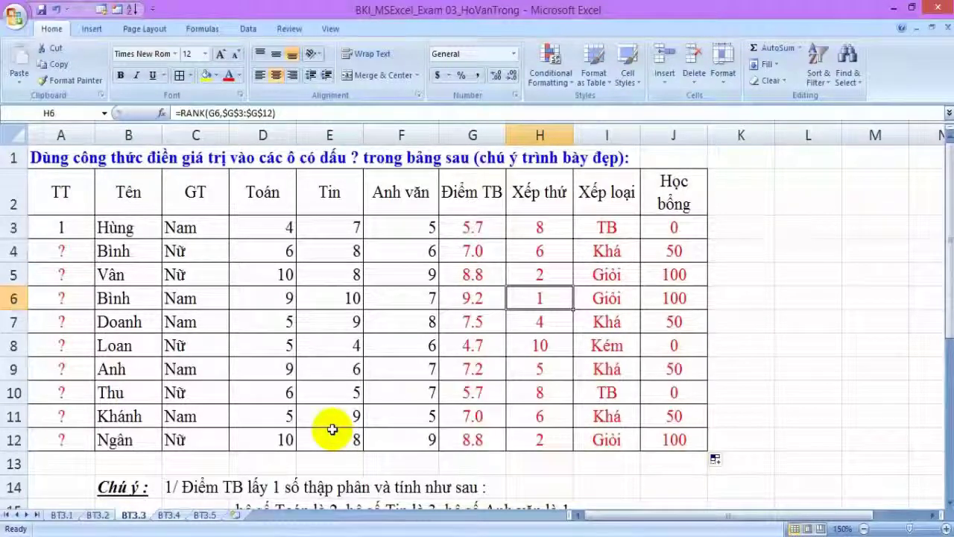
Select A2:J12 and set up a sort by Xếp thứ, smallest to largest.
{"action": "left_click", "coordinate": [248, 28]}
{"action": "left_click_drag", "start_coordinate": [93, 191], "coordinate": [128, 192]}
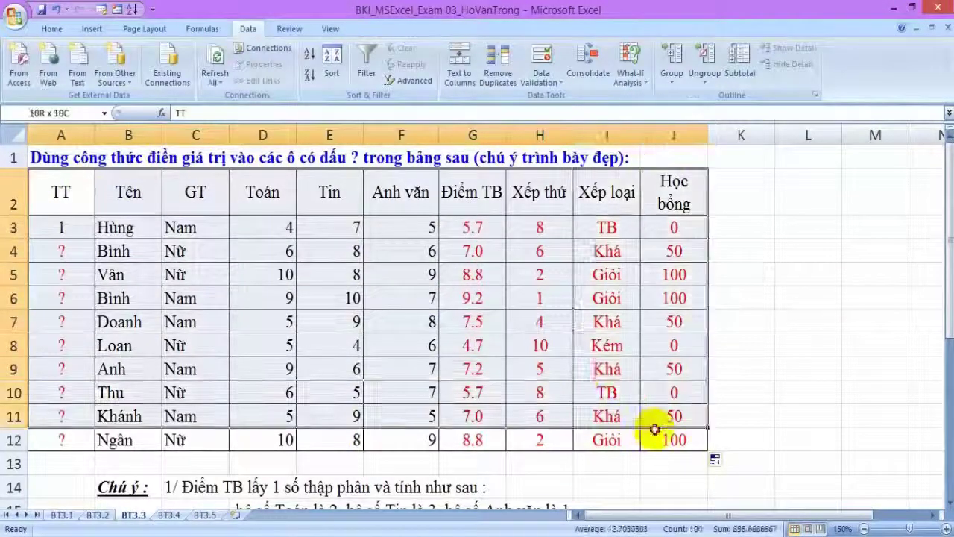
{"action": "left_click_drag", "start_coordinate": [579, 377], "coordinate": [673, 438]}
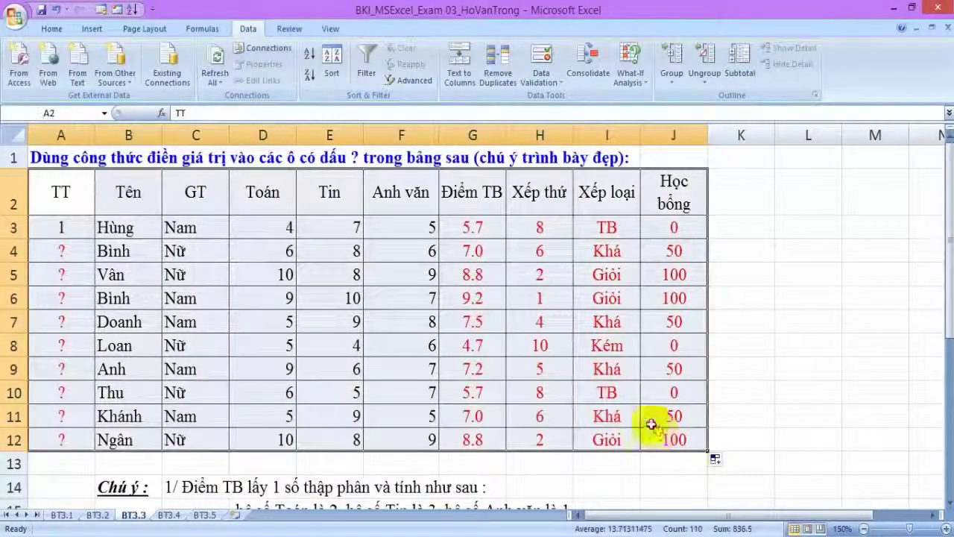
{"action": "left_click", "coordinate": [332, 63]}
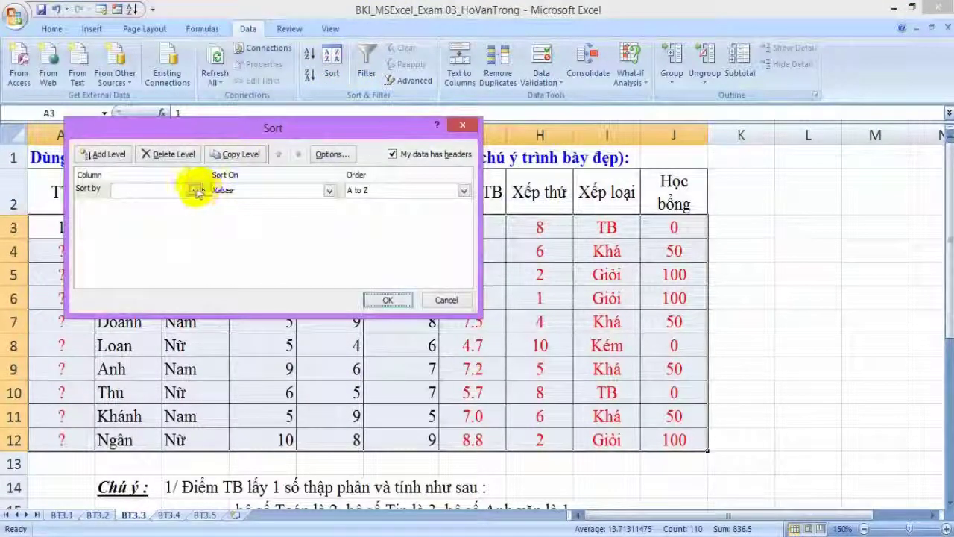
{"action": "left_click", "coordinate": [195, 190]}
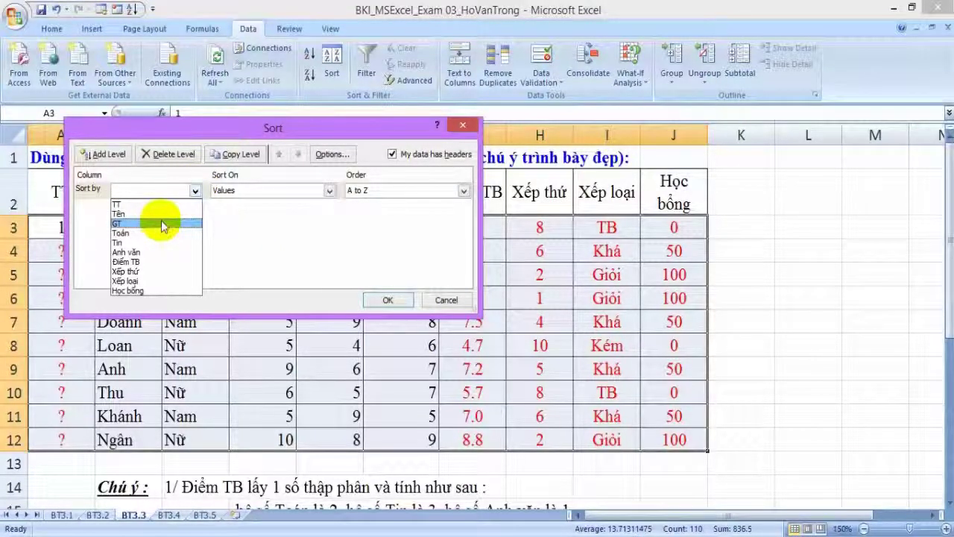
{"action": "left_click", "coordinate": [141, 271]}
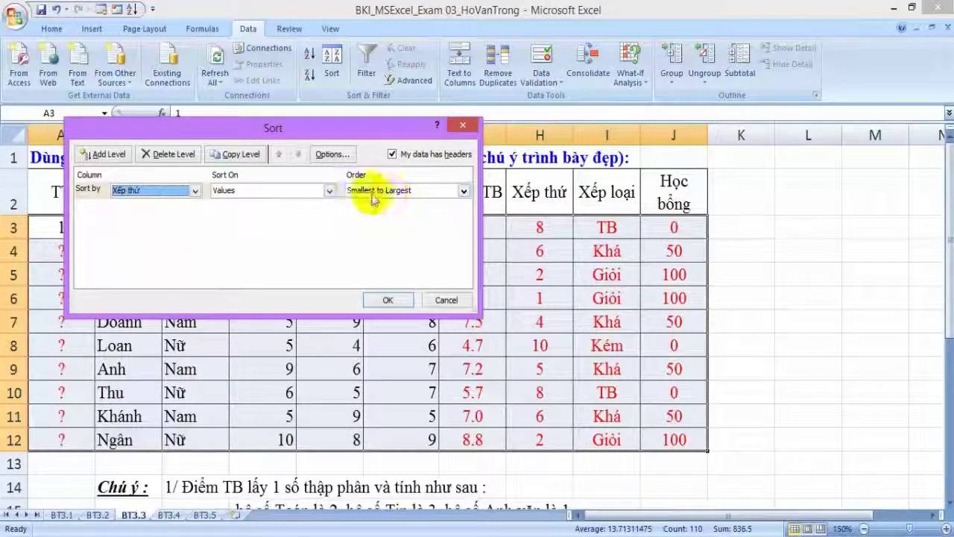
Add a second sort level on Tin, largest to smallest, and apply the sort.
{"action": "left_click", "coordinate": [106, 153]}
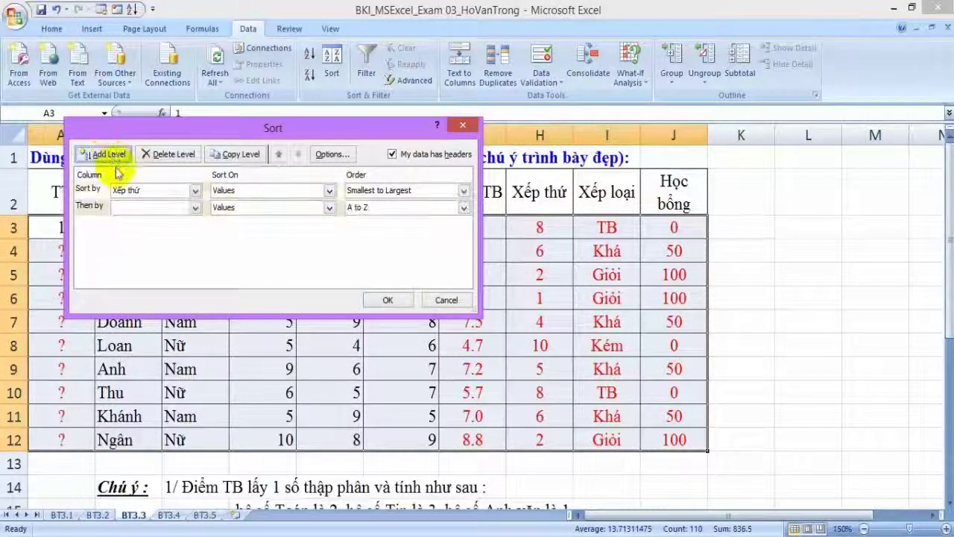
{"action": "left_click", "coordinate": [196, 209]}
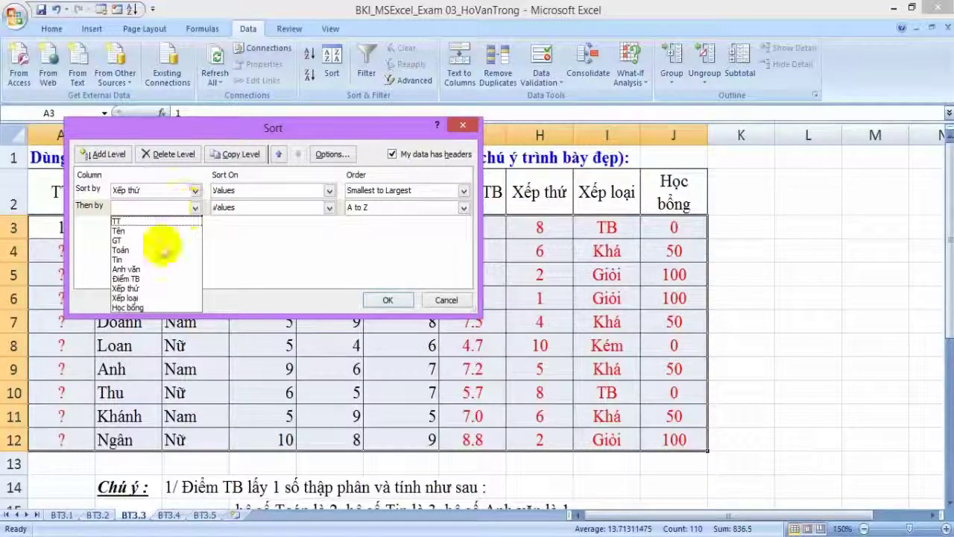
{"action": "left_click", "coordinate": [147, 260]}
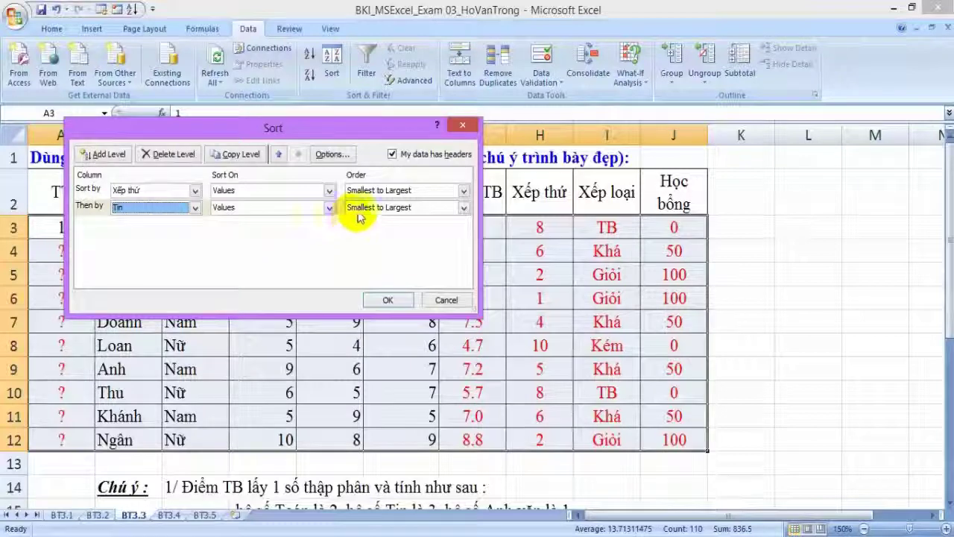
{"action": "left_click", "coordinate": [464, 209]}
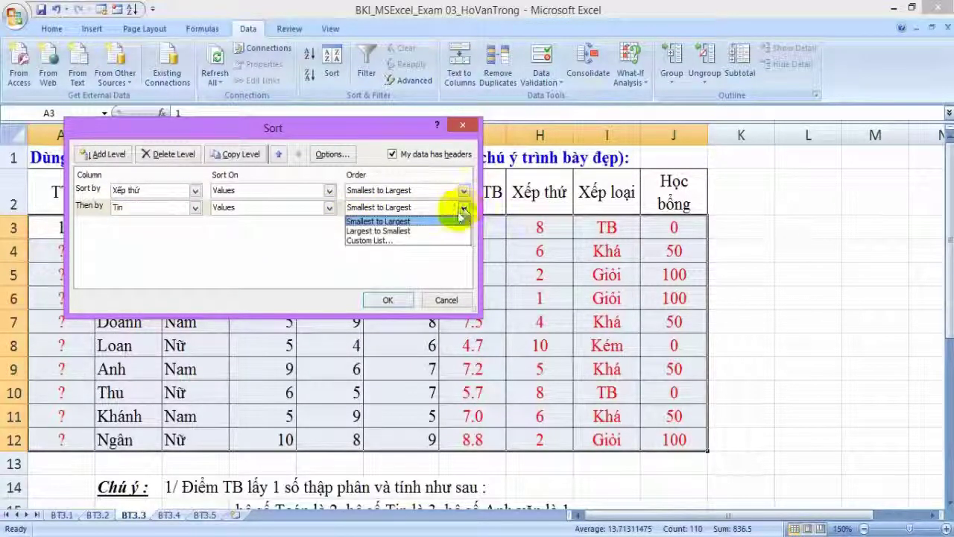
{"action": "left_click", "coordinate": [402, 223]}
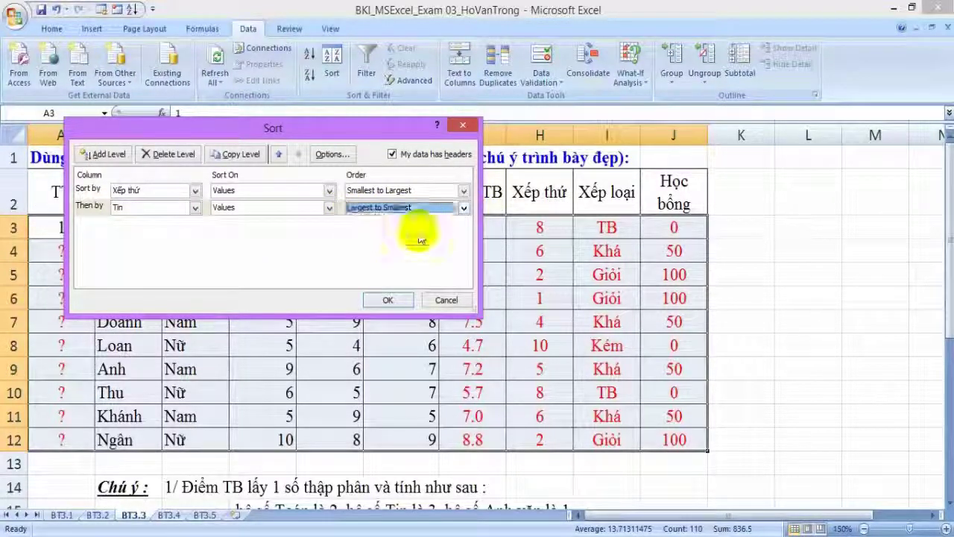
{"action": "left_click", "coordinate": [386, 301]}
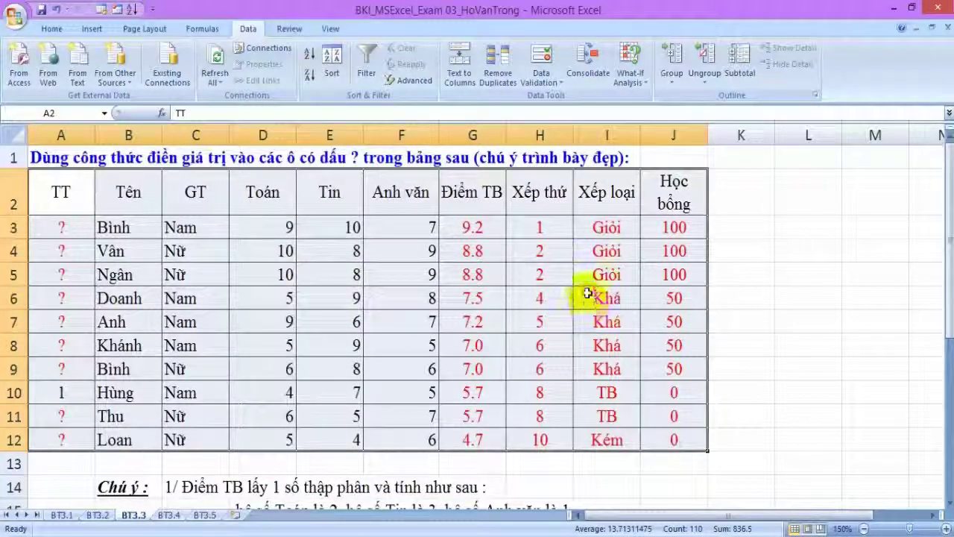
{"action": "left_click", "coordinate": [589, 302]}
{"action": "left_click", "coordinate": [548, 236]}
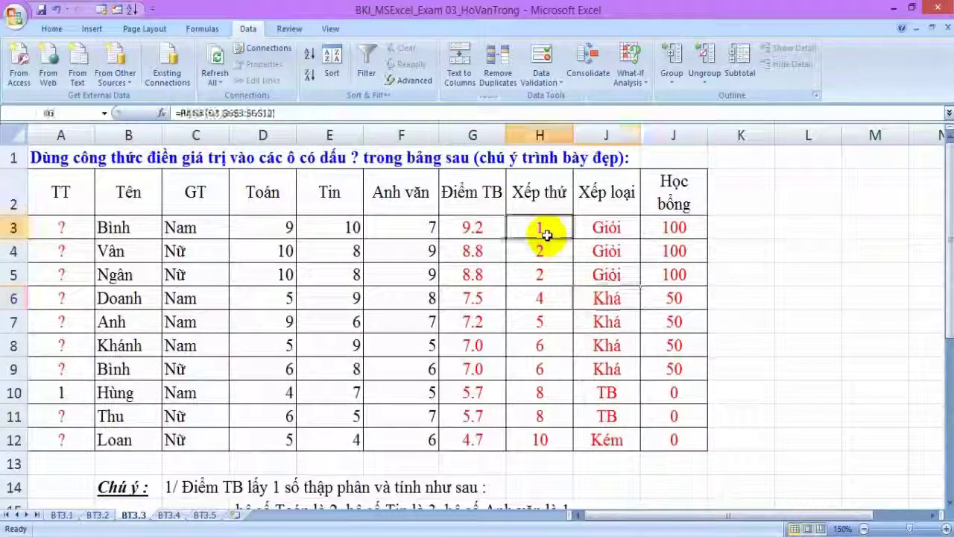
{"action": "left_click", "coordinate": [541, 251]}
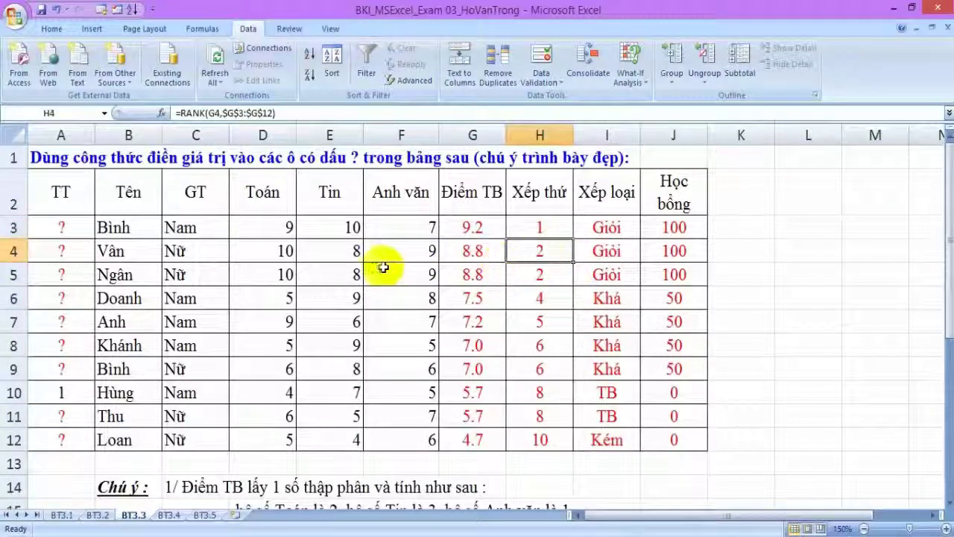
{"action": "left_click", "coordinate": [528, 282]}
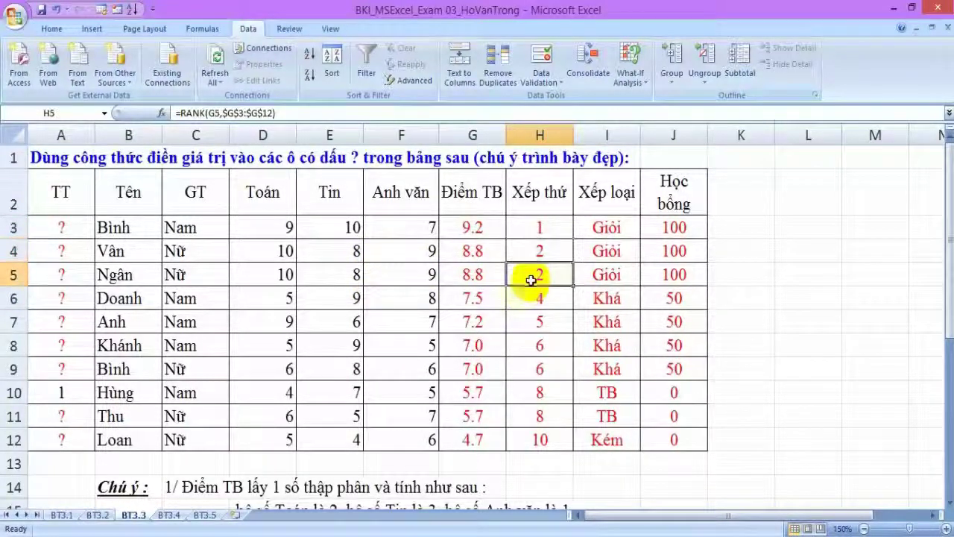
{"action": "left_click", "coordinate": [356, 270]}
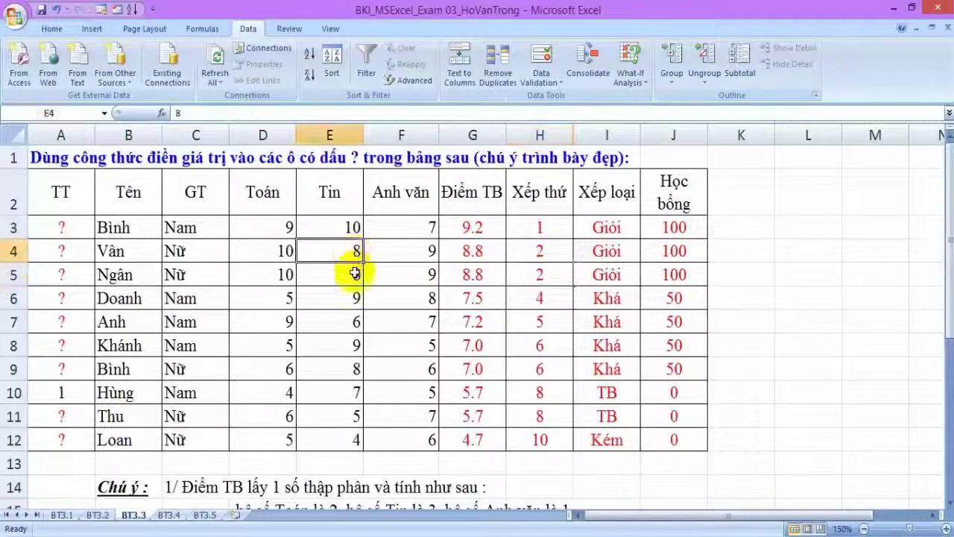